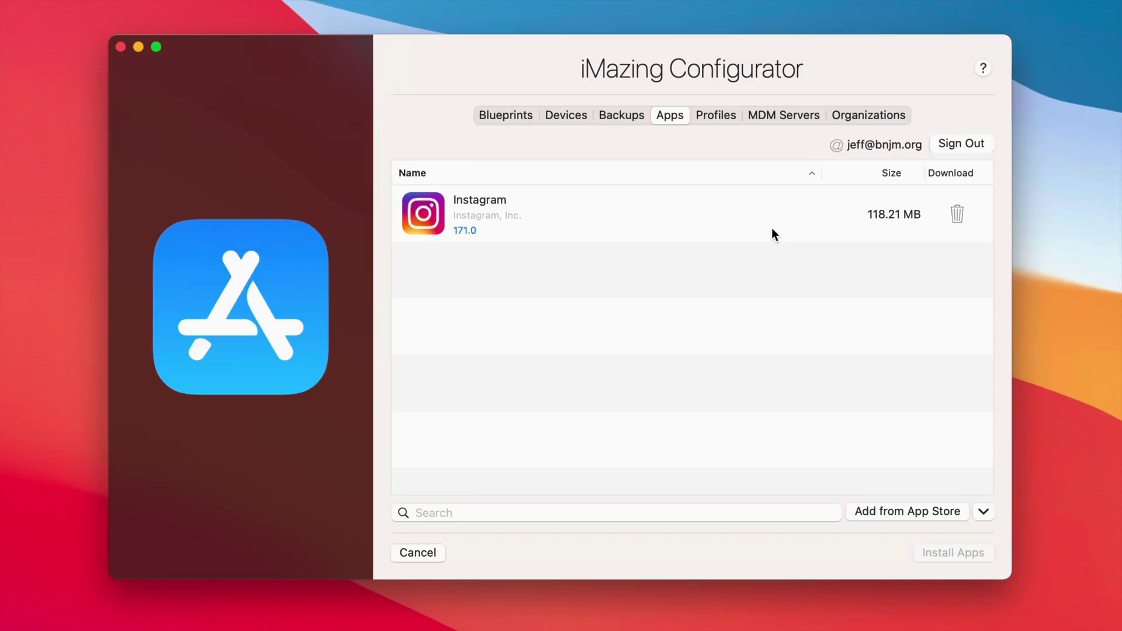
# Bring up the context actions for Instagram 171.0 in the Configurator app library
pyautogui.rightClick(771, 234)
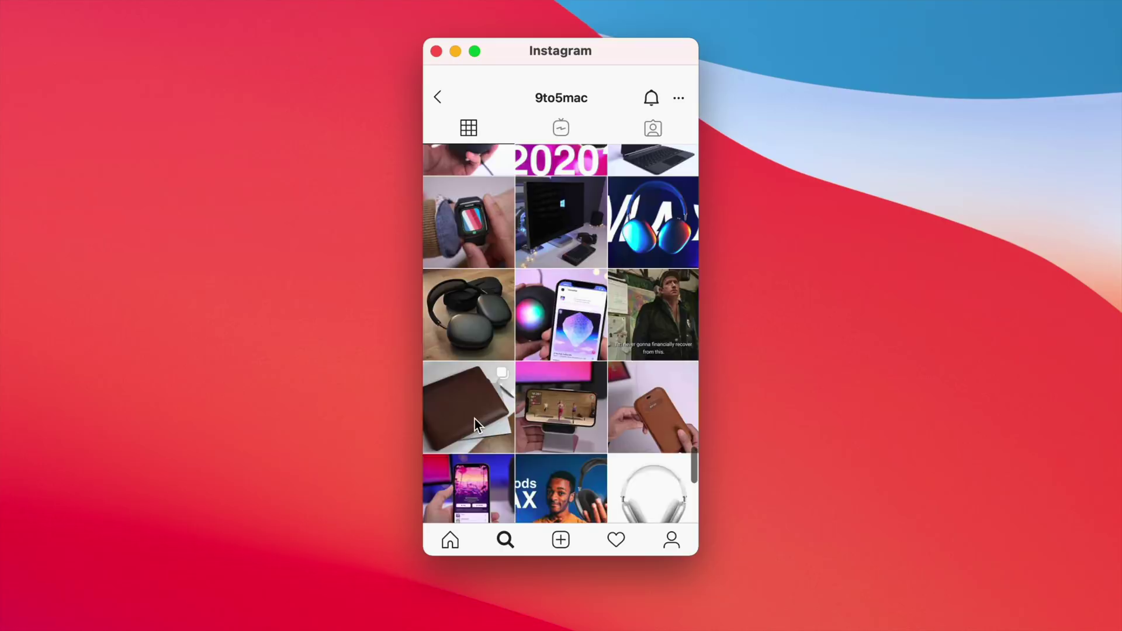
pyautogui.scroll(10, 474, 418)
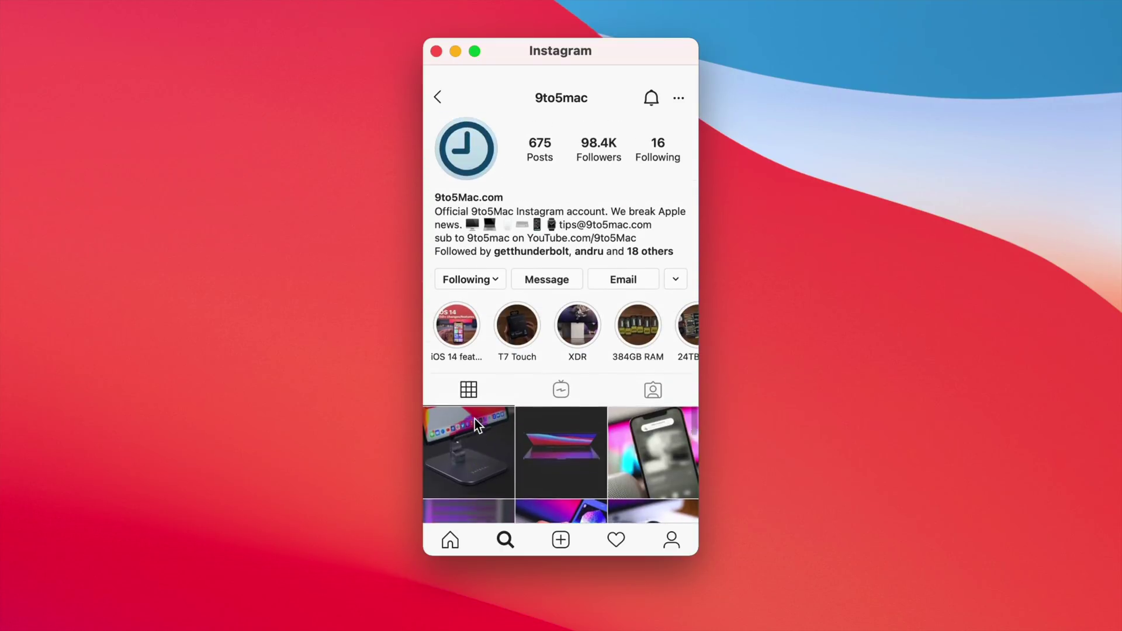
# View the 9to5mac XDR story highlight, then open a post from the profile grid
pyautogui.click(577, 328)
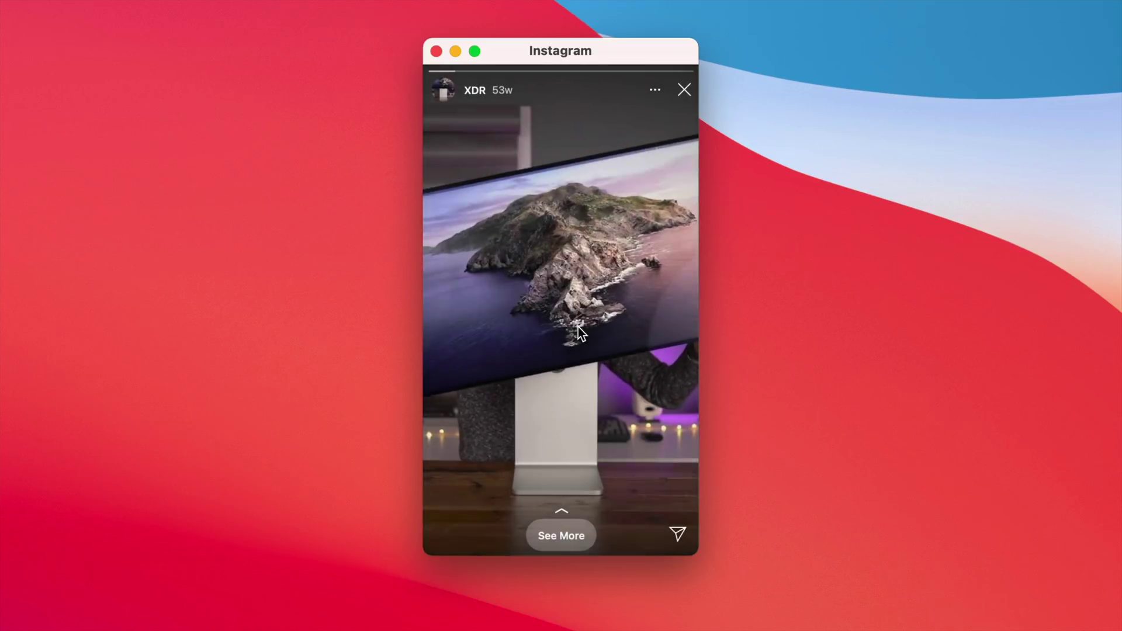
pyautogui.click(683, 92)
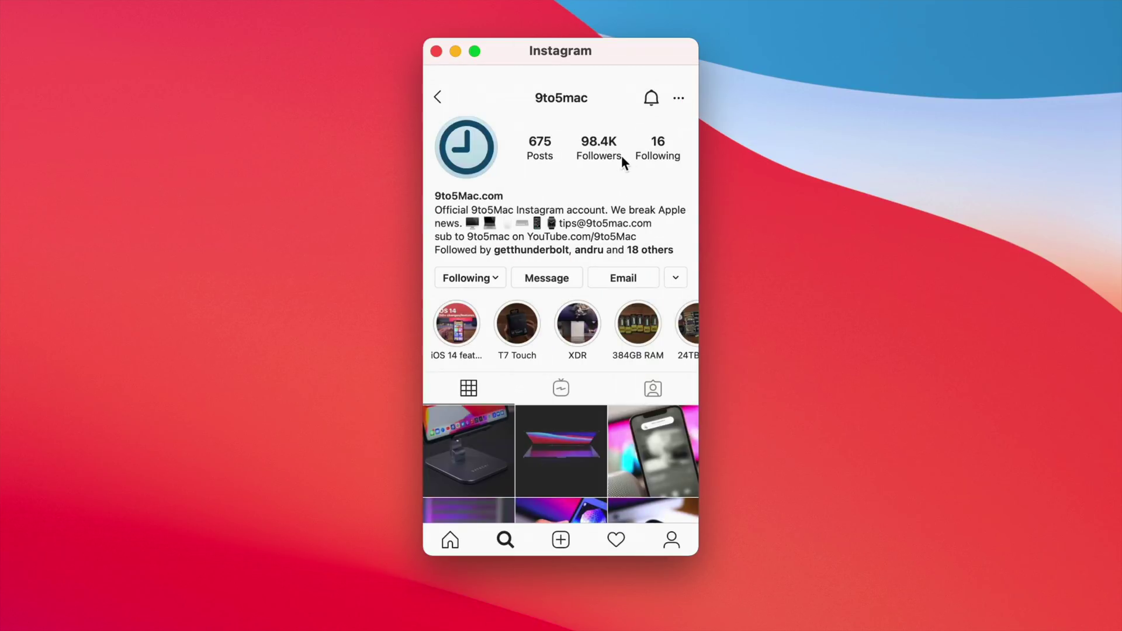
pyautogui.scroll(-5, 631, 198)
pyautogui.click(648, 245)
pyautogui.scroll(15, 647, 245)
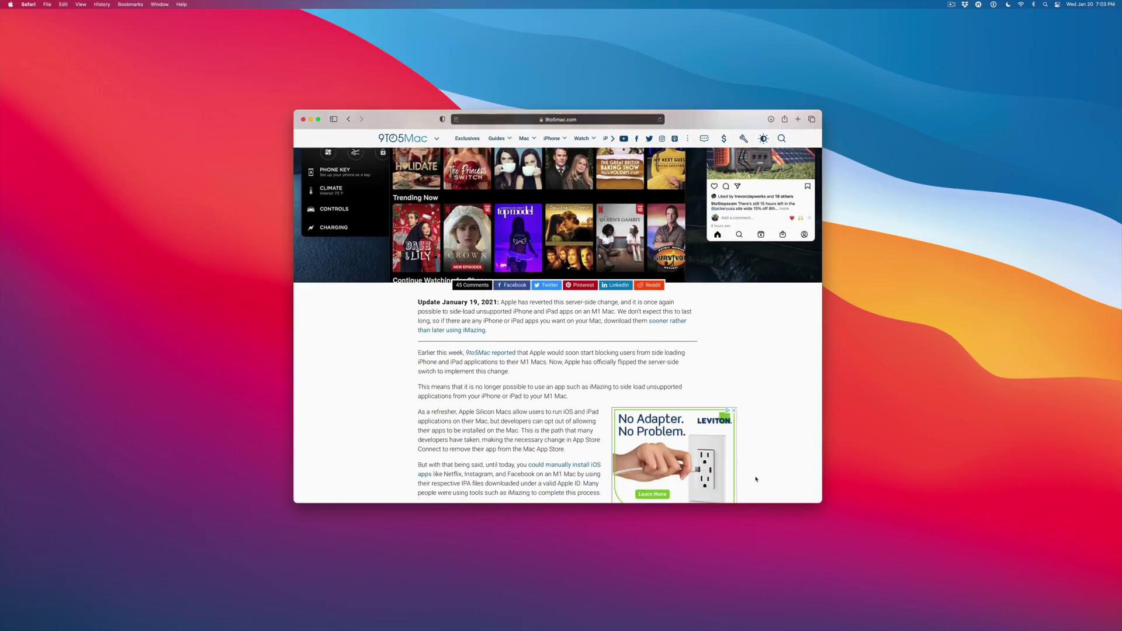
pyautogui.scroll(-5, 756, 479)
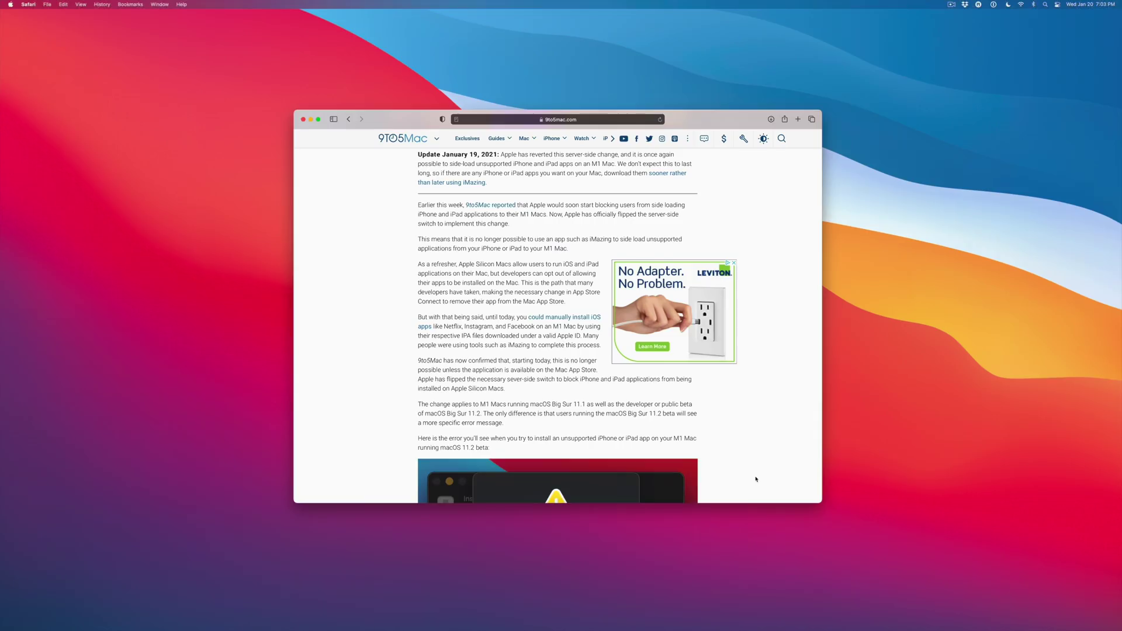
pyautogui.scroll(-5, 756, 479)
pyautogui.scroll(-2, 756, 479)
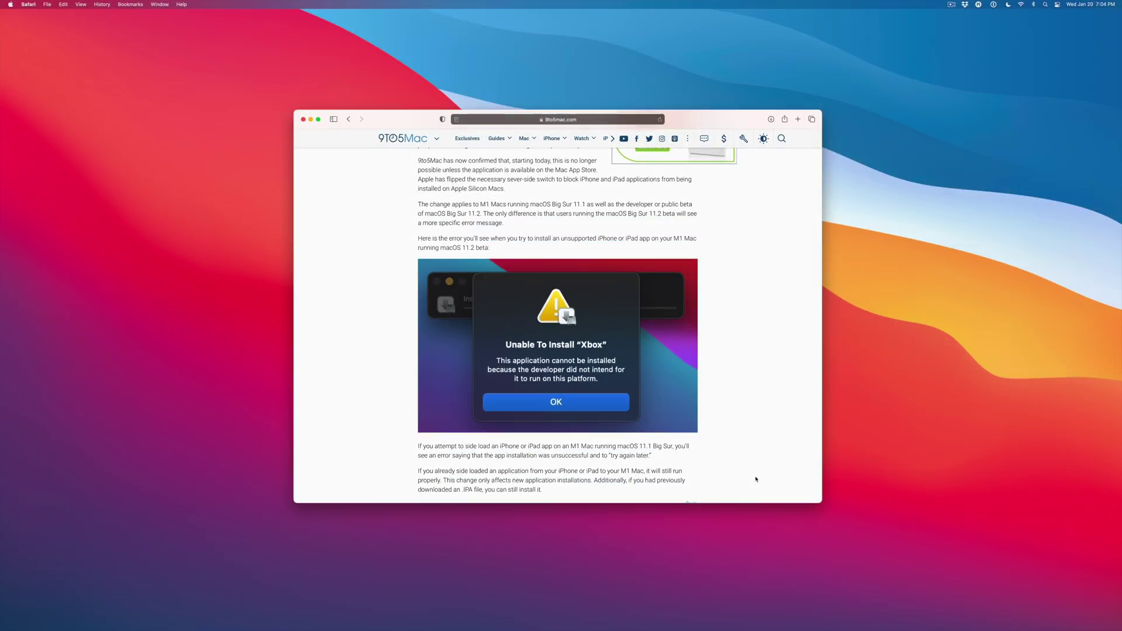
pyautogui.scroll(-5, 756, 479)
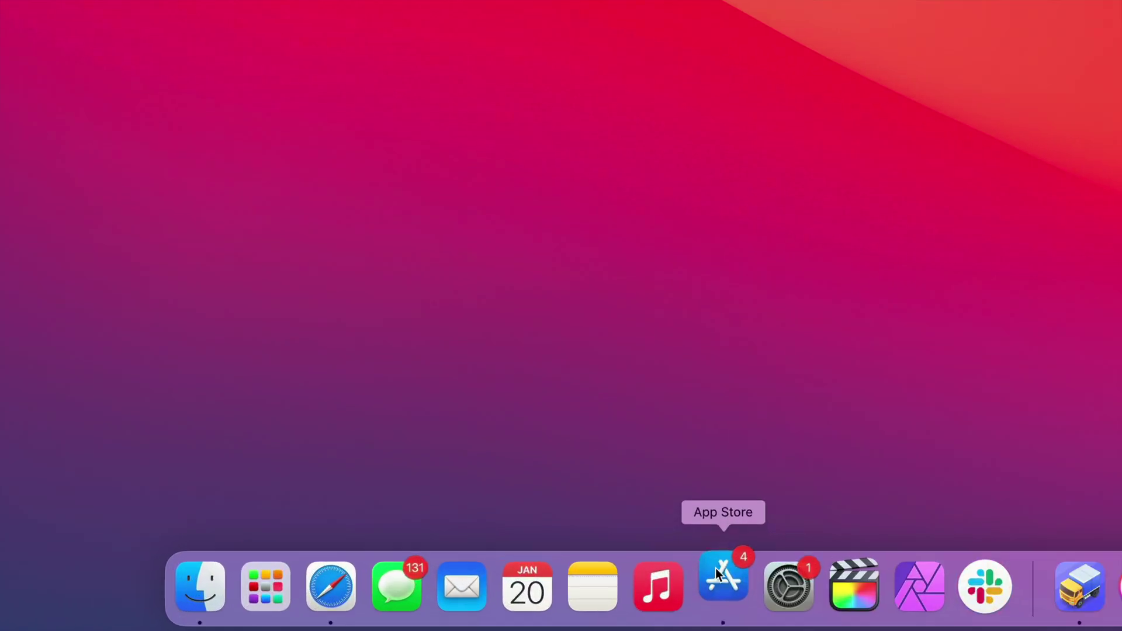
# Launch the App Store and search for 'instagram'
pyautogui.click(549, 609)
pyautogui.click(214, 82)
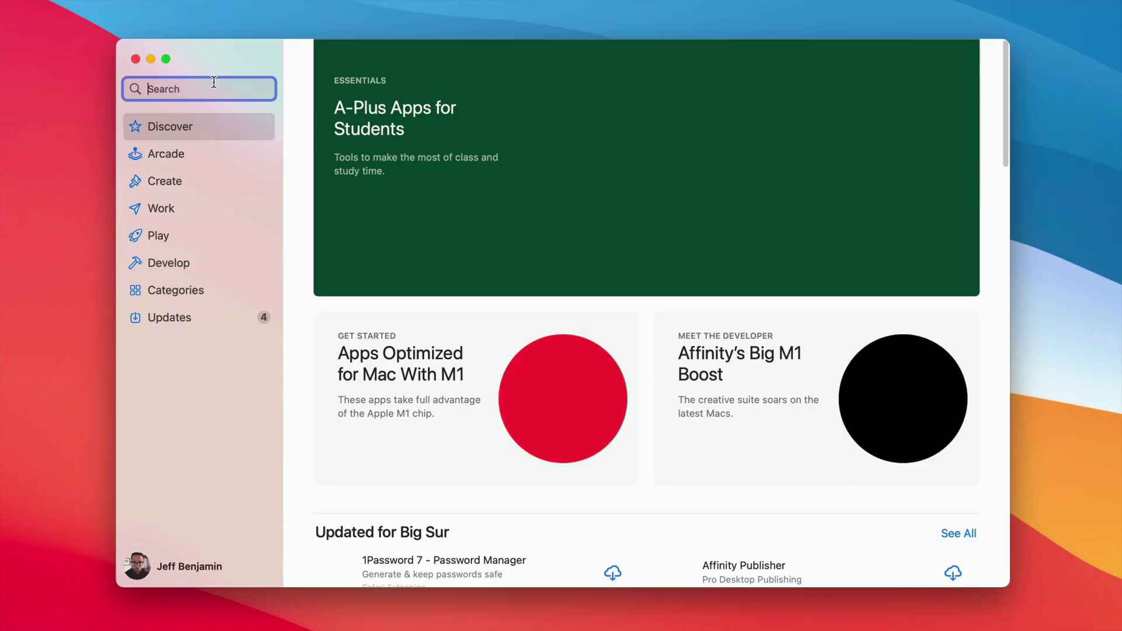
pyautogui.write('instagram')
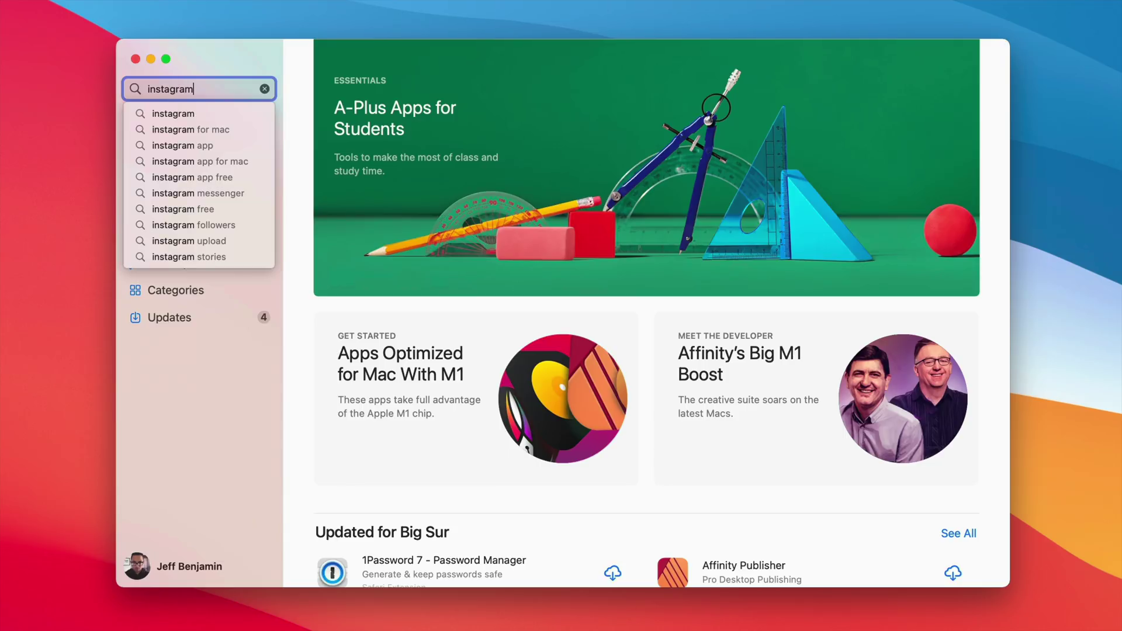
pyautogui.press('Return')
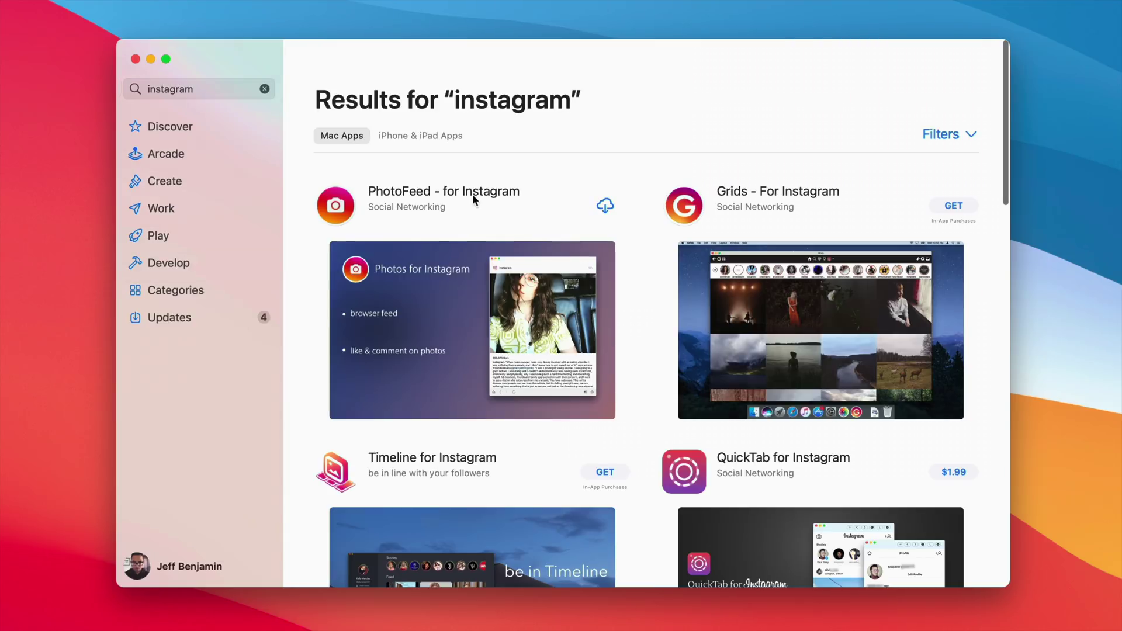
# Filter the results to iPhone & iPad Apps and browse the list
pyautogui.click(433, 135)
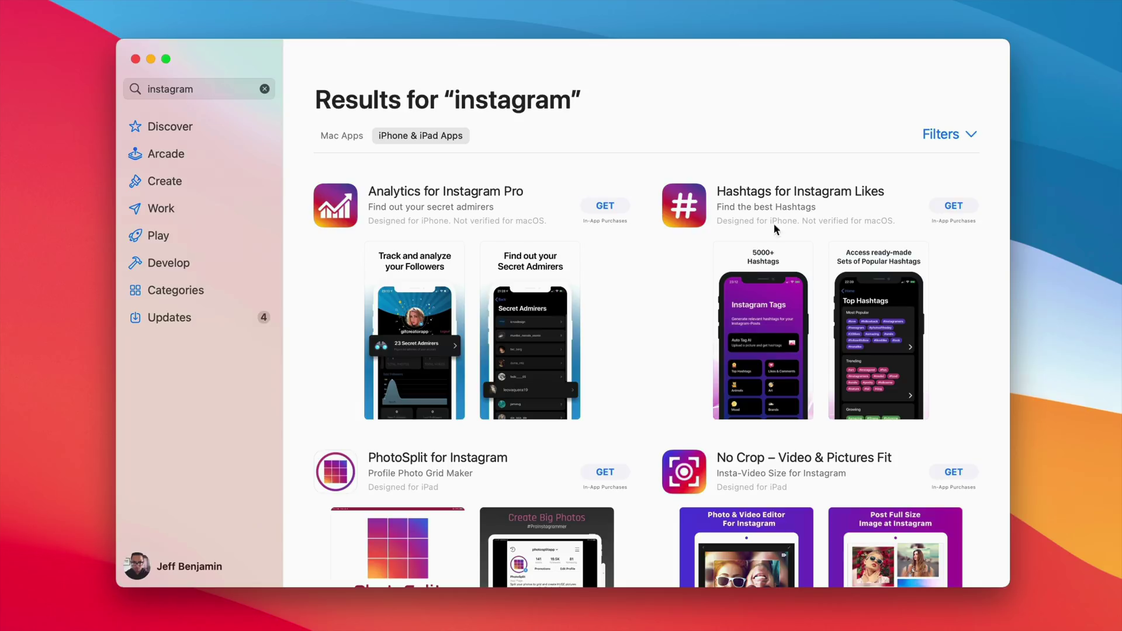
pyautogui.scroll(-3, 753, 324)
pyautogui.scroll(-2, 752, 325)
pyautogui.scroll(1, 752, 324)
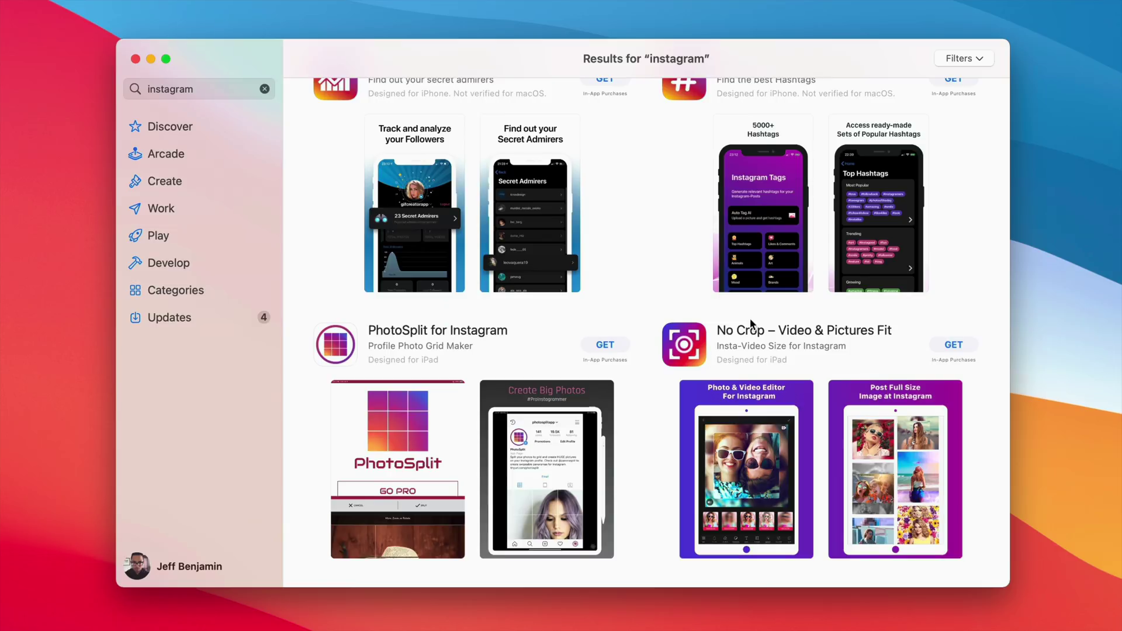
pyautogui.scroll(3, 752, 325)
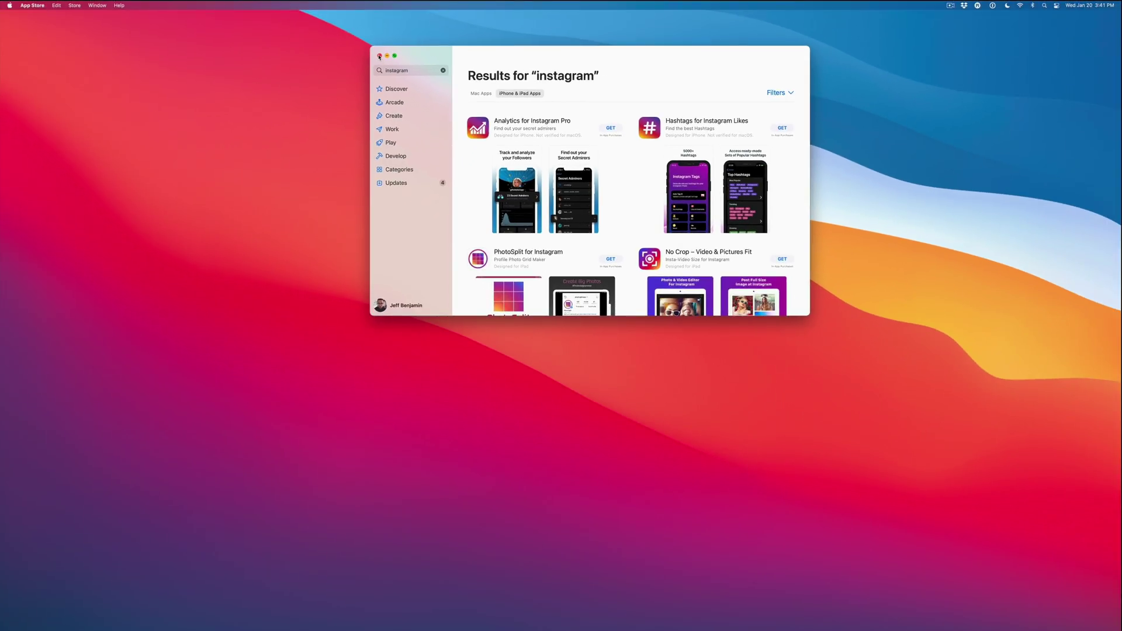
# Close App Store, restore the imazing.com page, and download iMazing2forMac.dmg
pyautogui.click(379, 55)
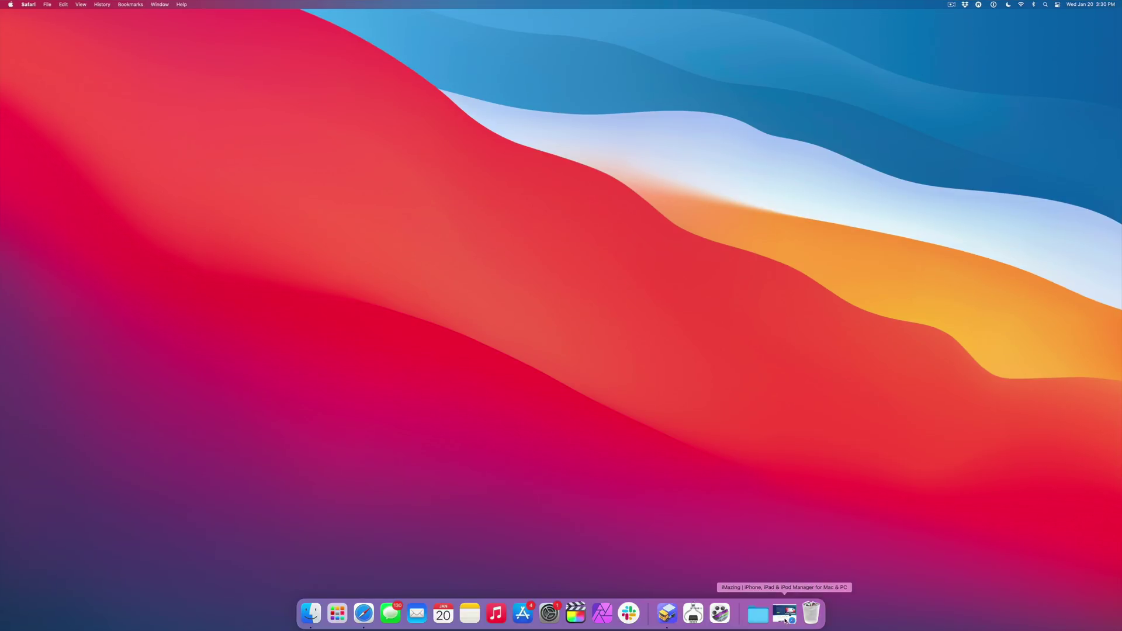
pyautogui.click(786, 620)
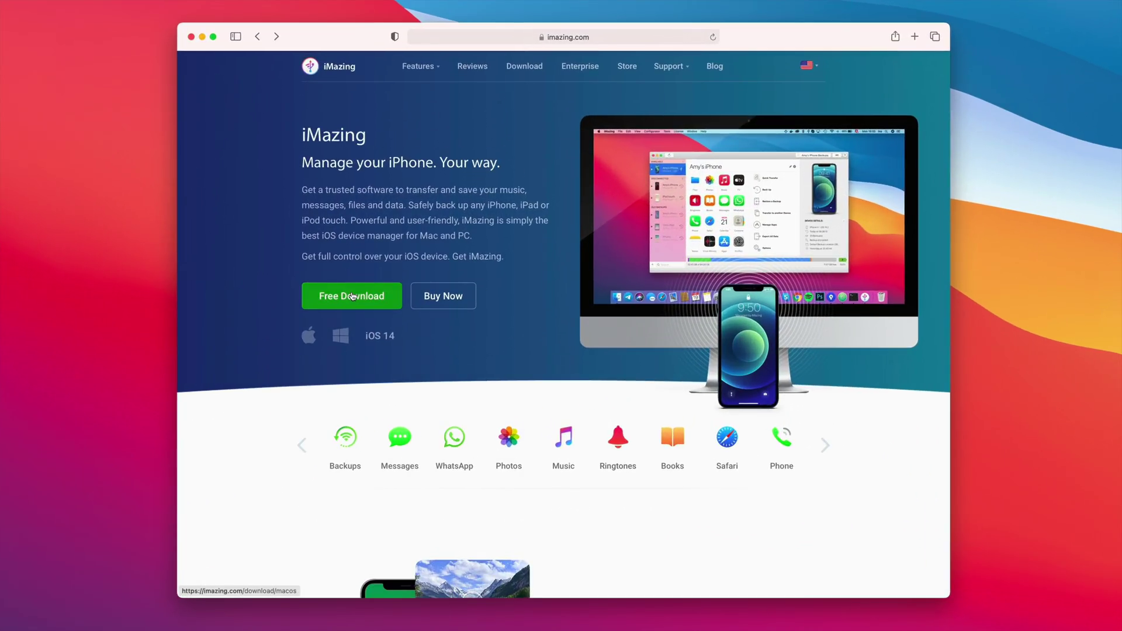
pyautogui.click(353, 297)
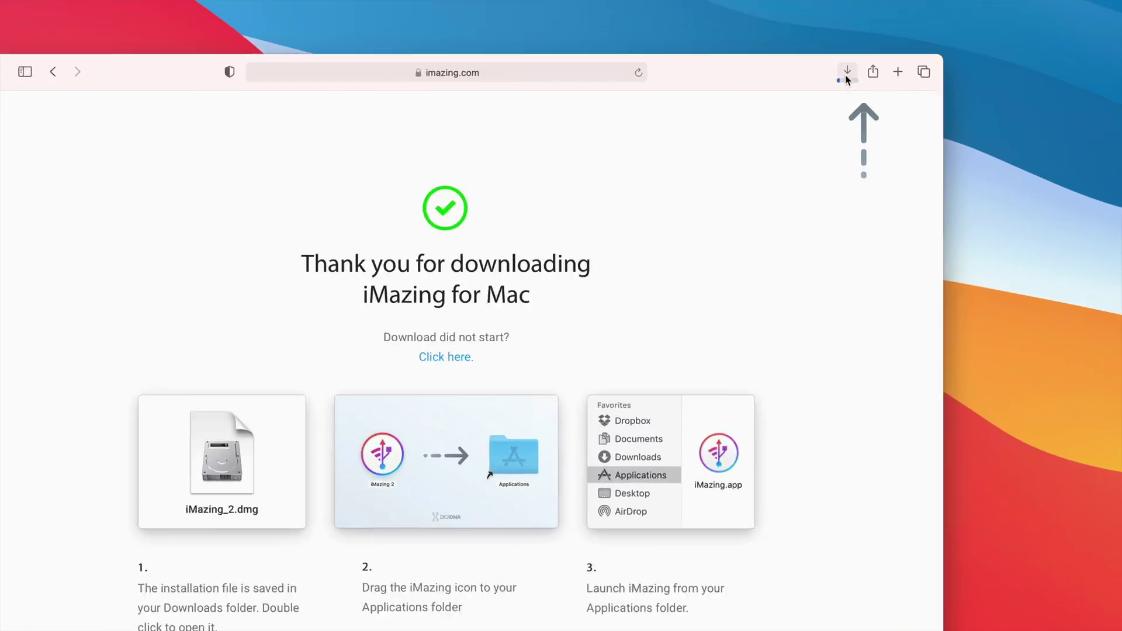
pyautogui.click(875, 36)
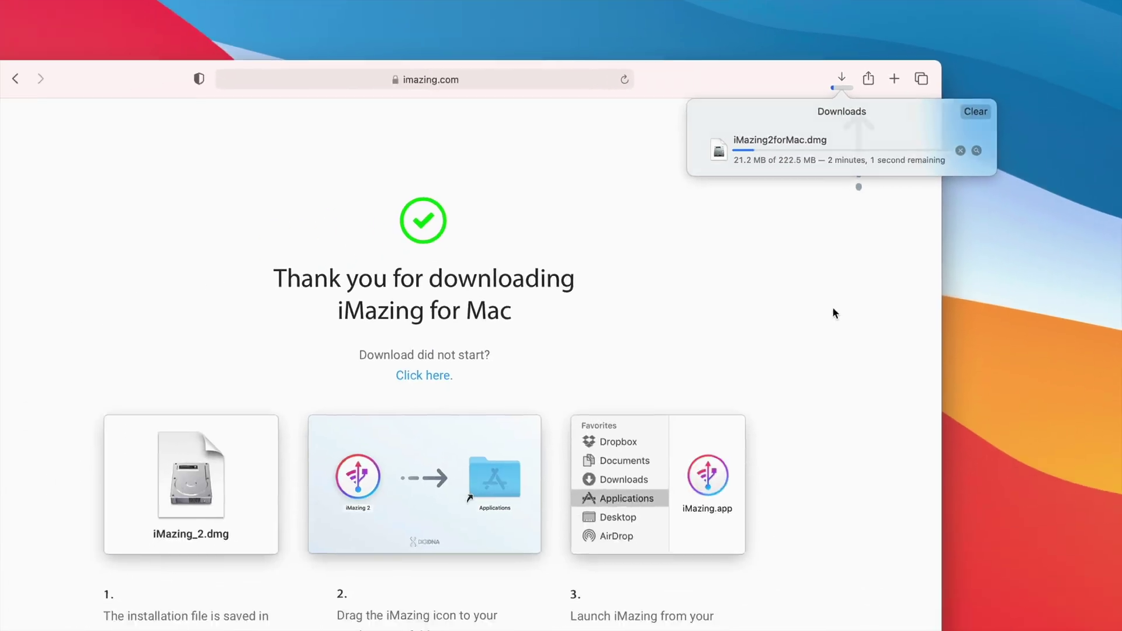
pyautogui.click(789, 445)
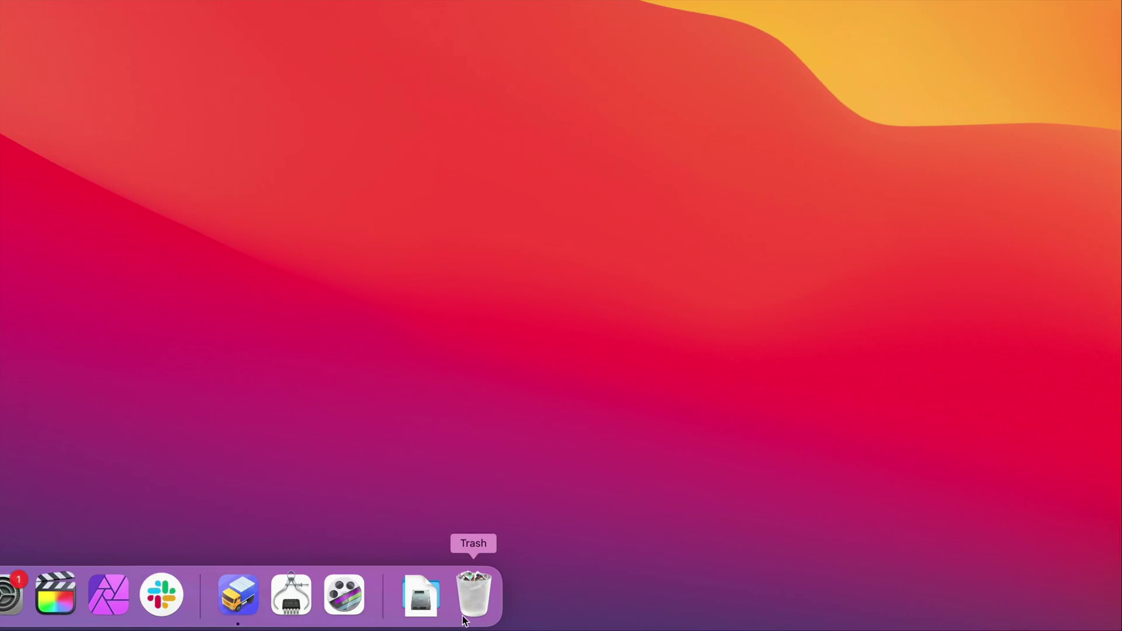
# Open iMazing2forMac.dmg from Downloads and copy iMazing into Applications
pyautogui.click(766, 612)
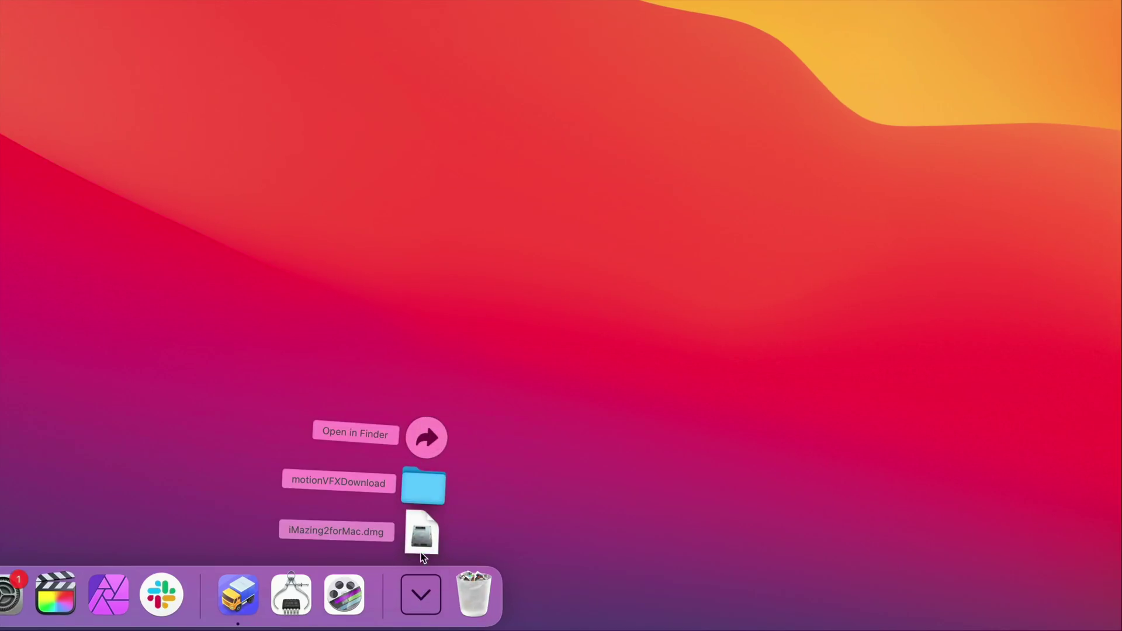
pyautogui.click(421, 532)
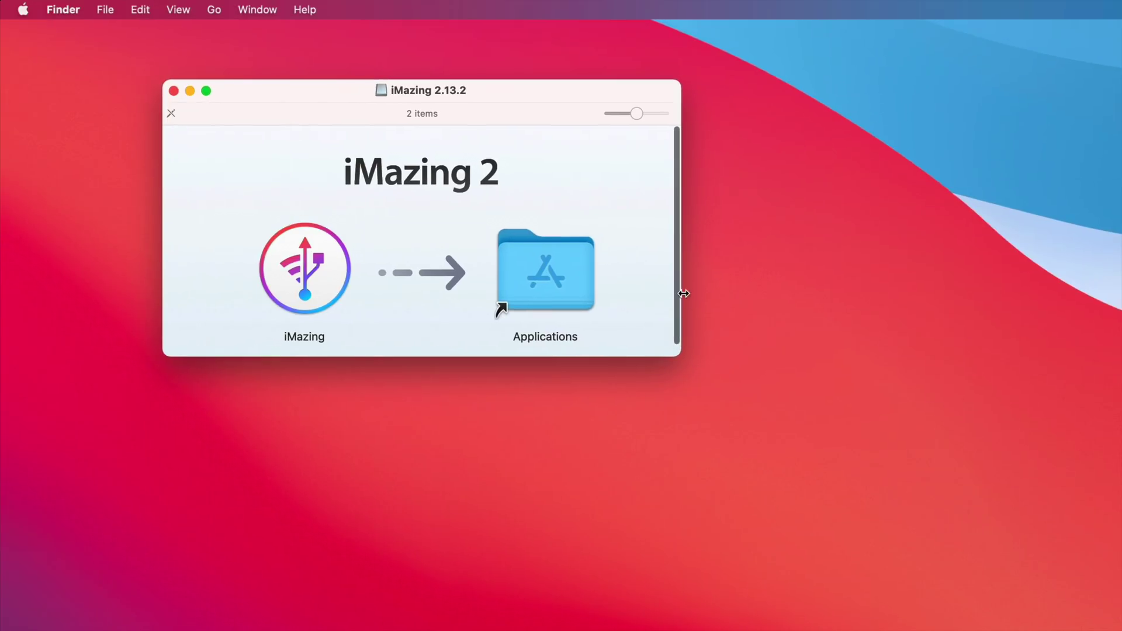
pyautogui.moveTo(296, 281); pyautogui.dragTo(525, 268)
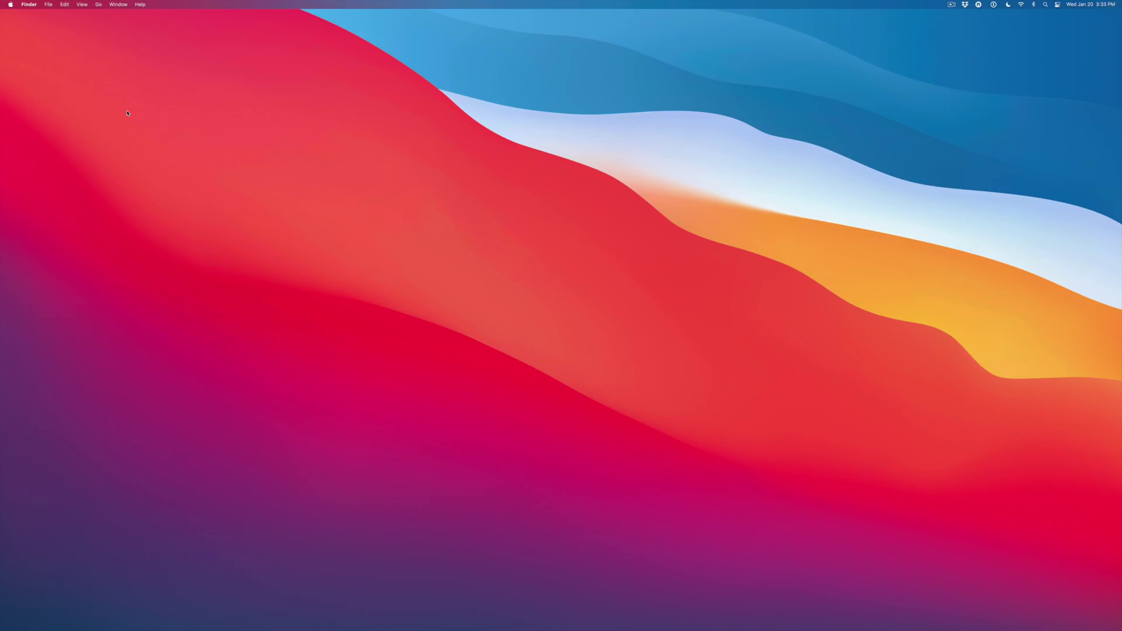
# Launch iMazing from Launchpad and continue with the free trial
pyautogui.press('F4')
pyautogui.hscroll(3, 679, 318)
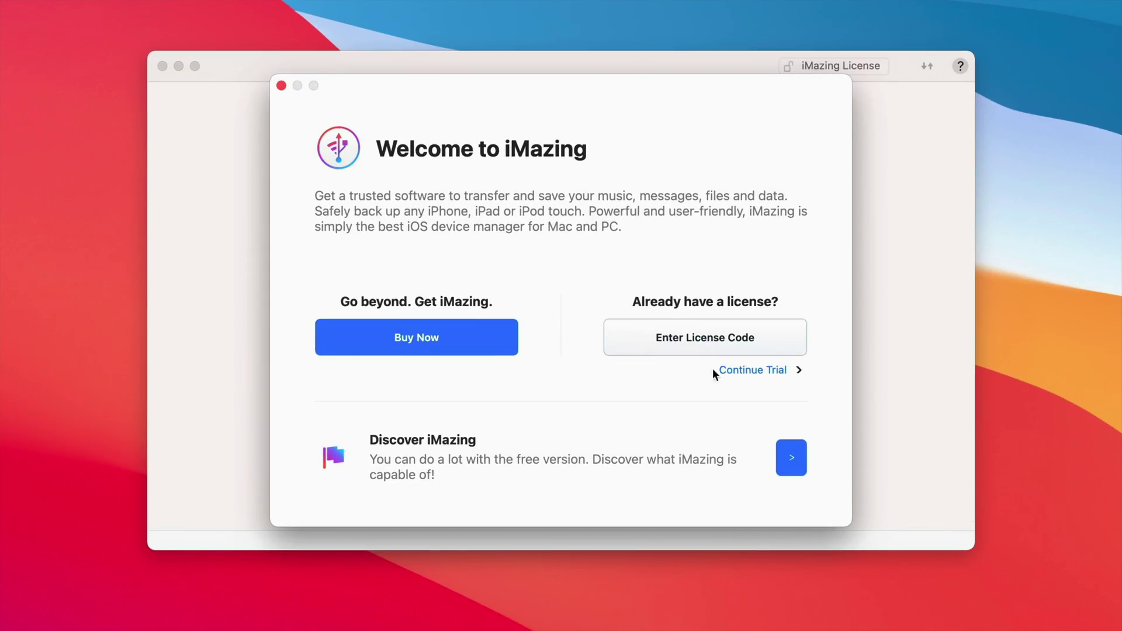
pyautogui.click(779, 370)
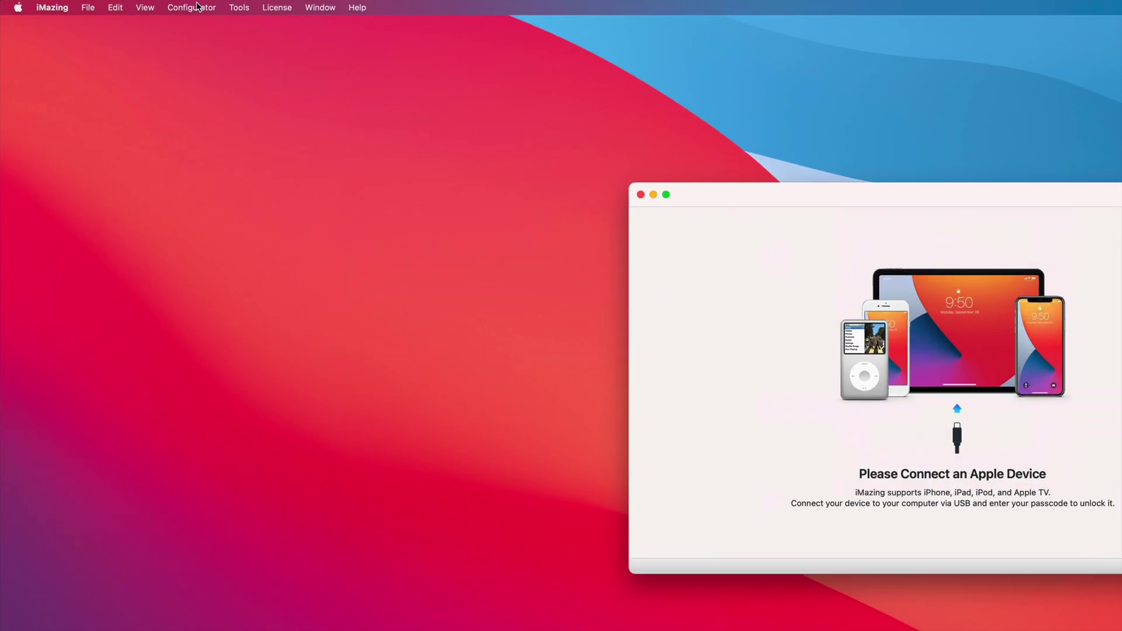
# Open the iMazing Configurator Edition preview workspace
pyautogui.click(169, 6)
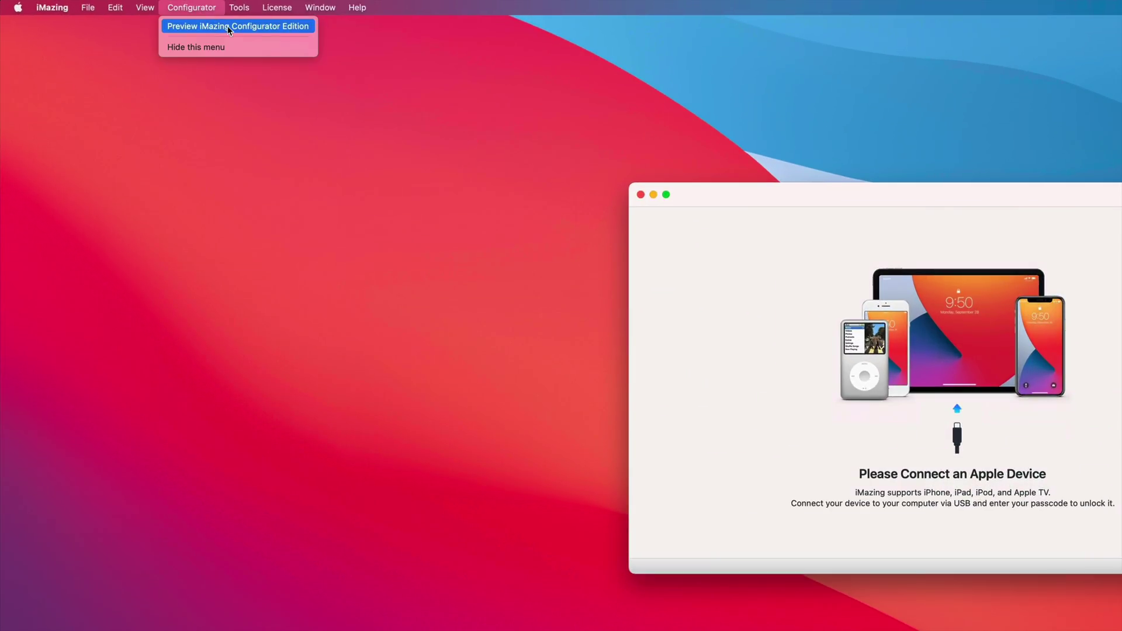
pyautogui.click(243, 27)
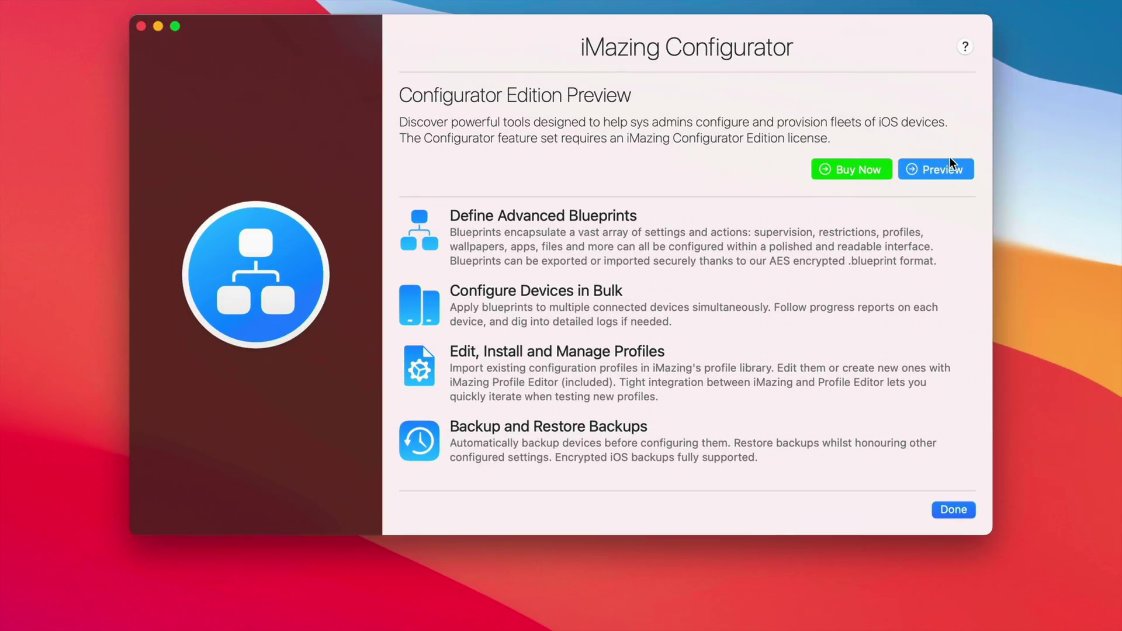
pyautogui.click(950, 161)
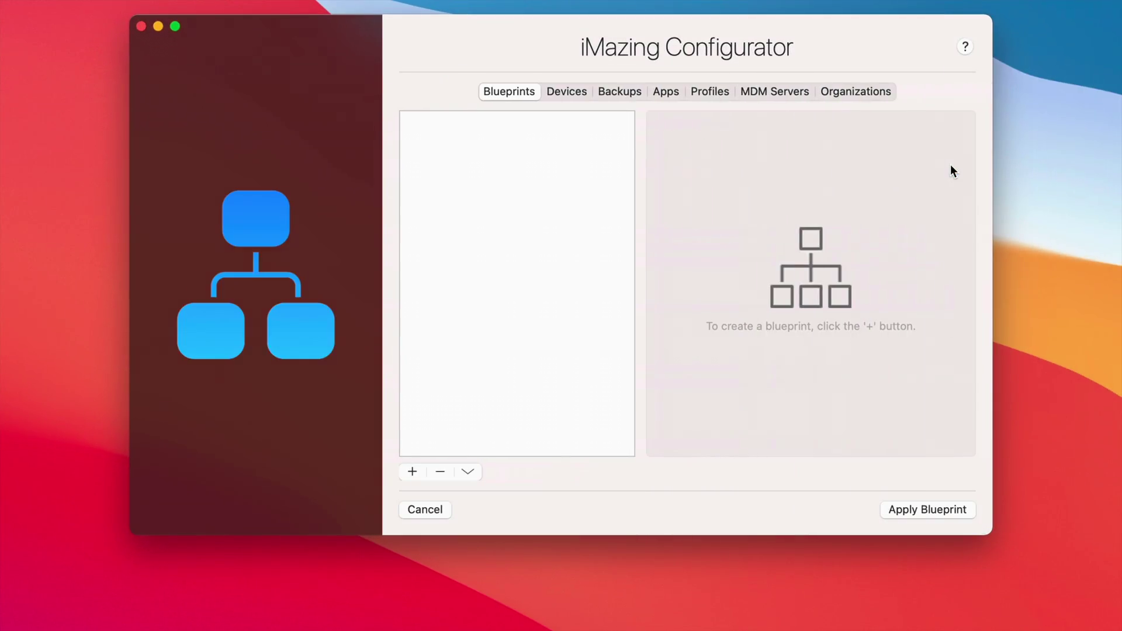
# In the Configurator Apps section, sign in with the Apple ID e-mail and password
pyautogui.click(658, 94)
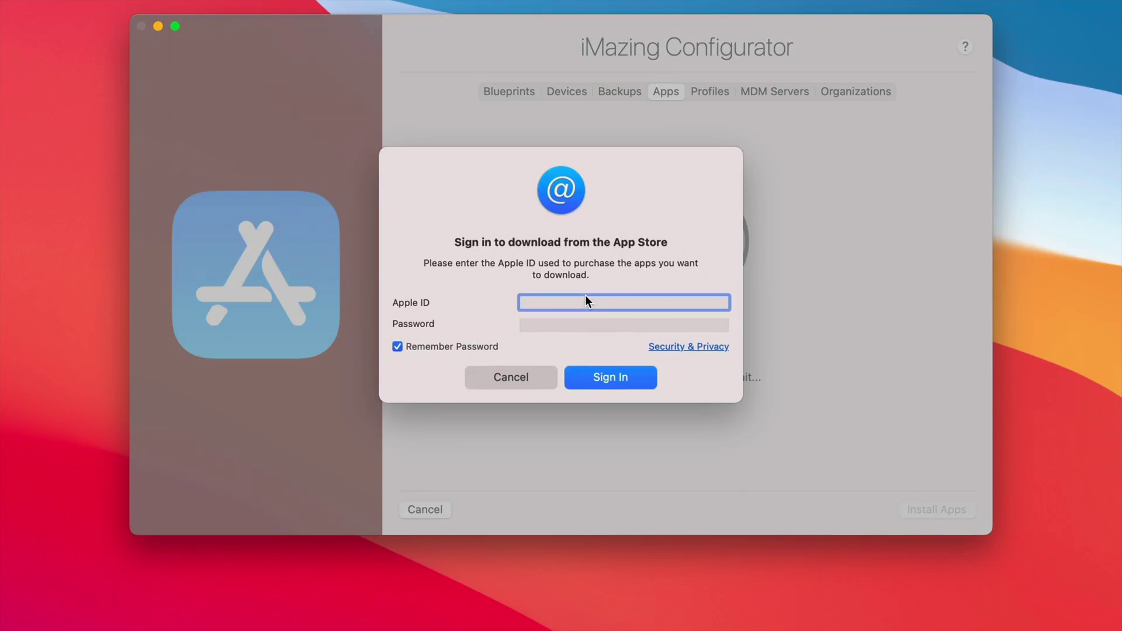
pyautogui.press('Tab')
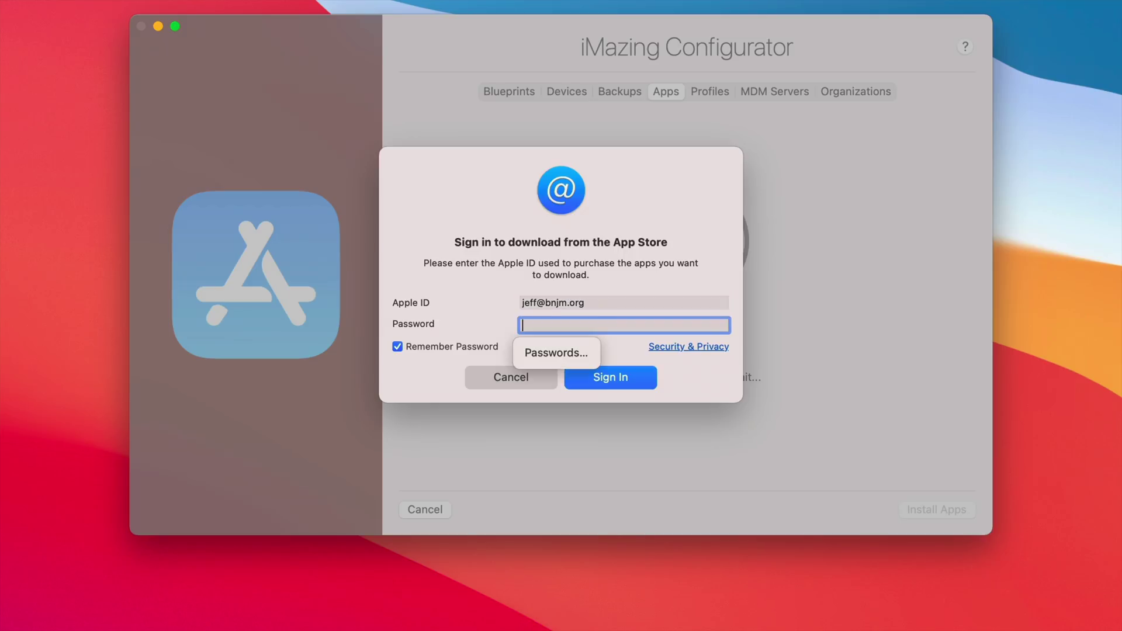
pyautogui.write('•••••••••••')
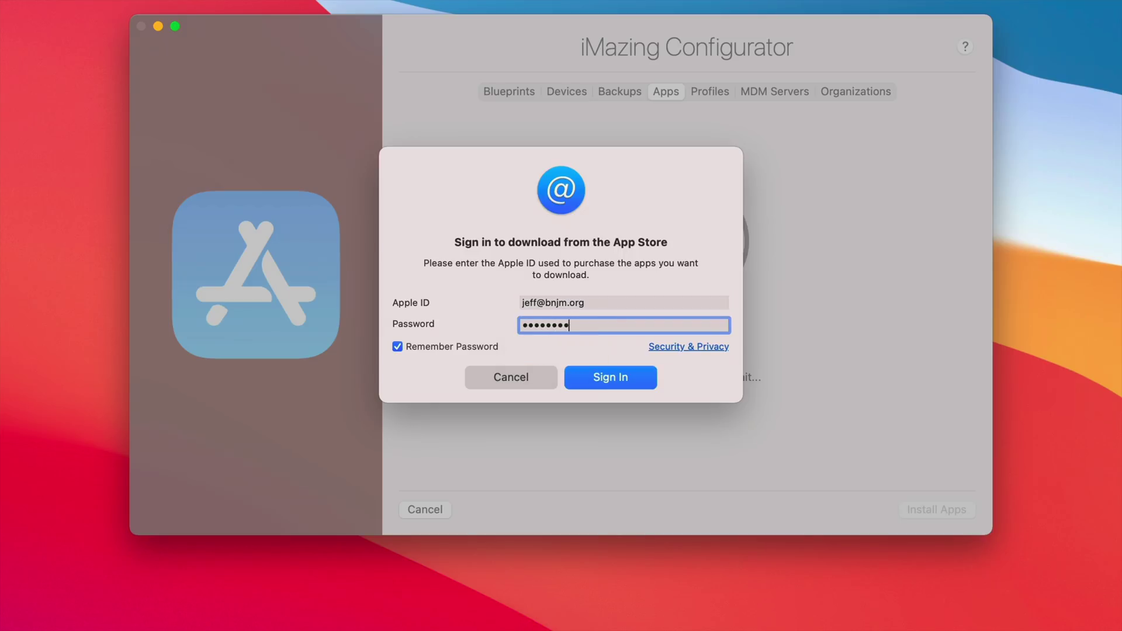
pyautogui.press('Return')
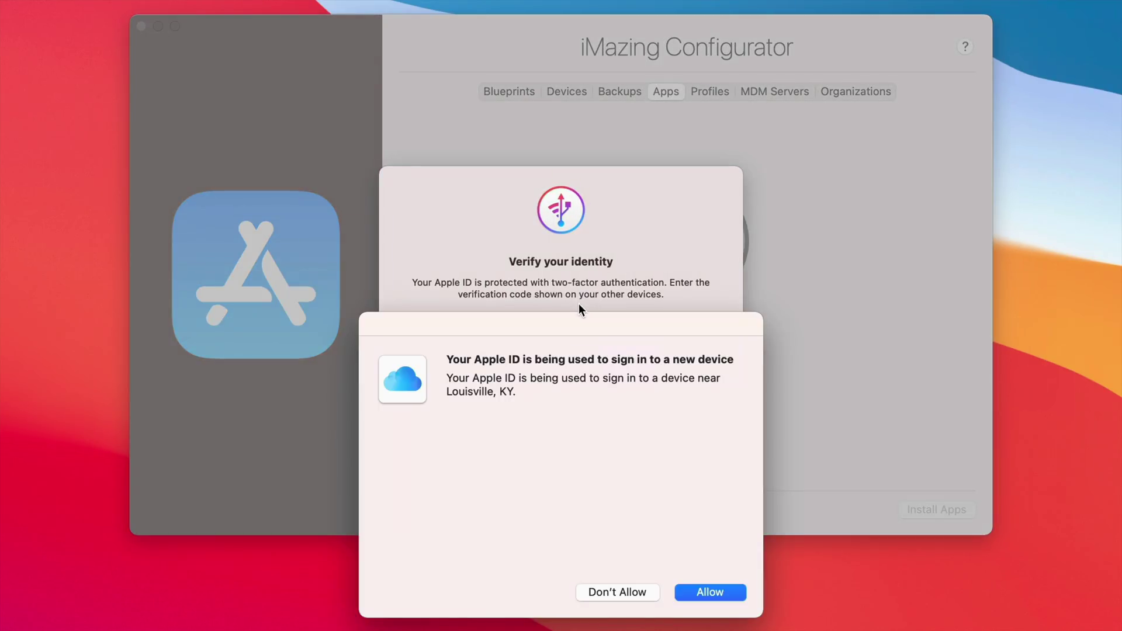
# Allow the sign-in and enter the two-factor verification code
pyautogui.click(723, 582)
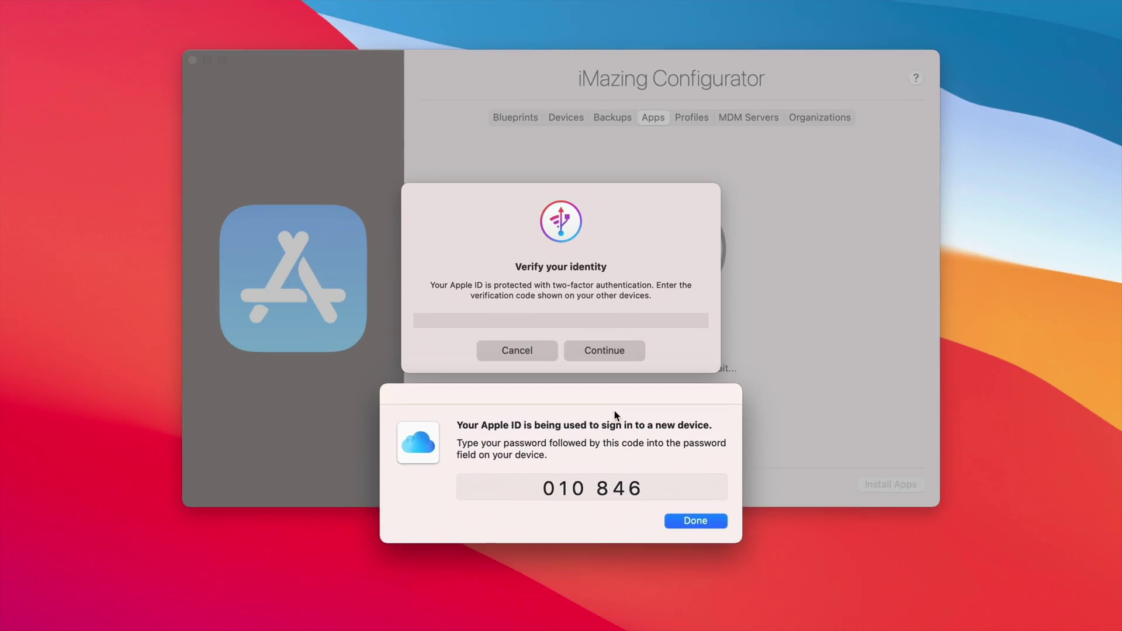
pyautogui.click(537, 320)
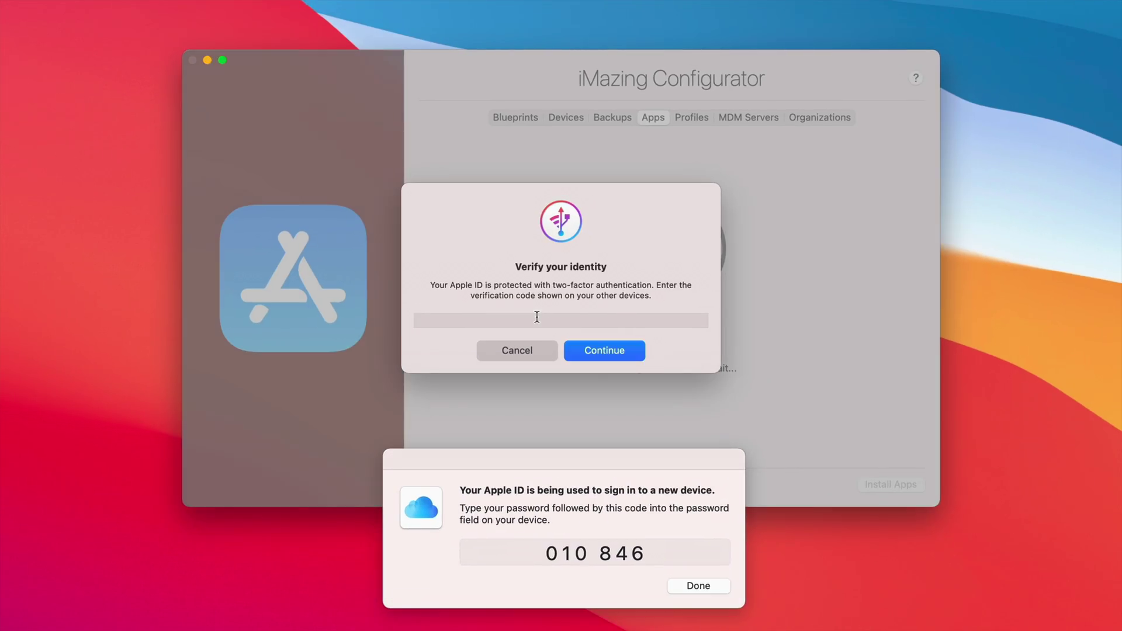
pyautogui.click(629, 353)
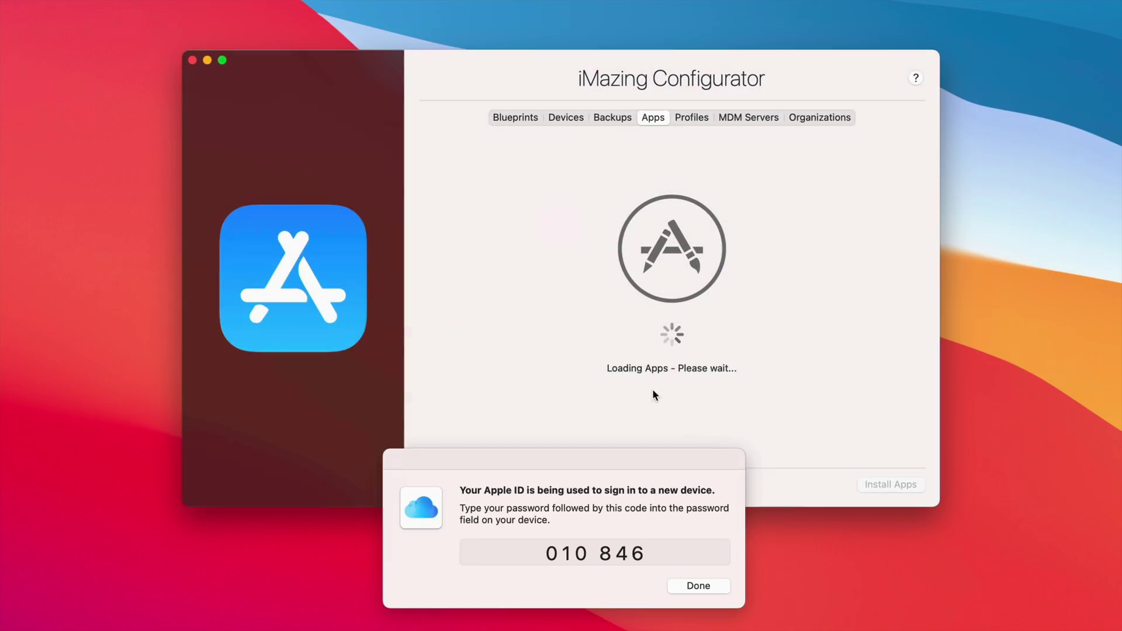
pyautogui.click(699, 585)
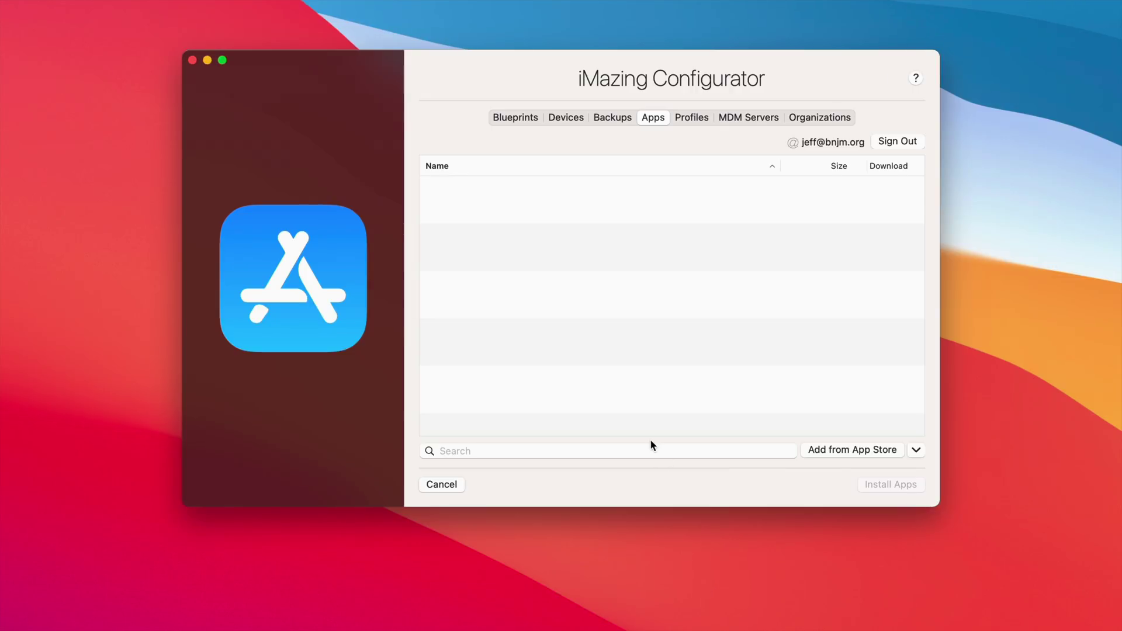
# Search the App Store for 'Instagram' and download it into the app library
pyautogui.click(862, 451)
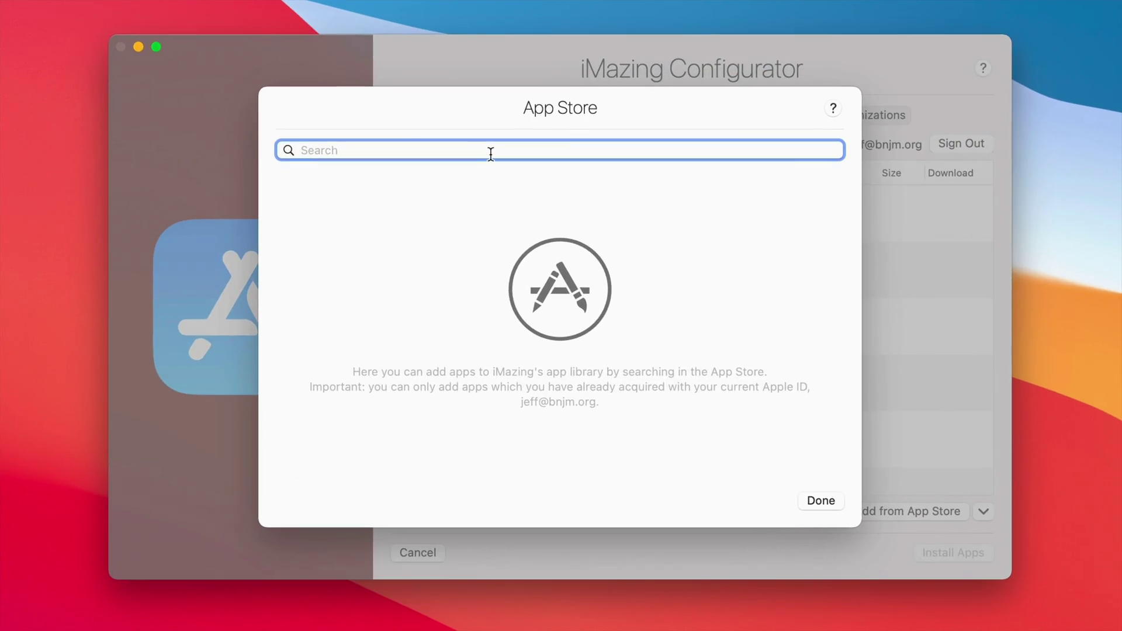
pyautogui.write('Instagram')
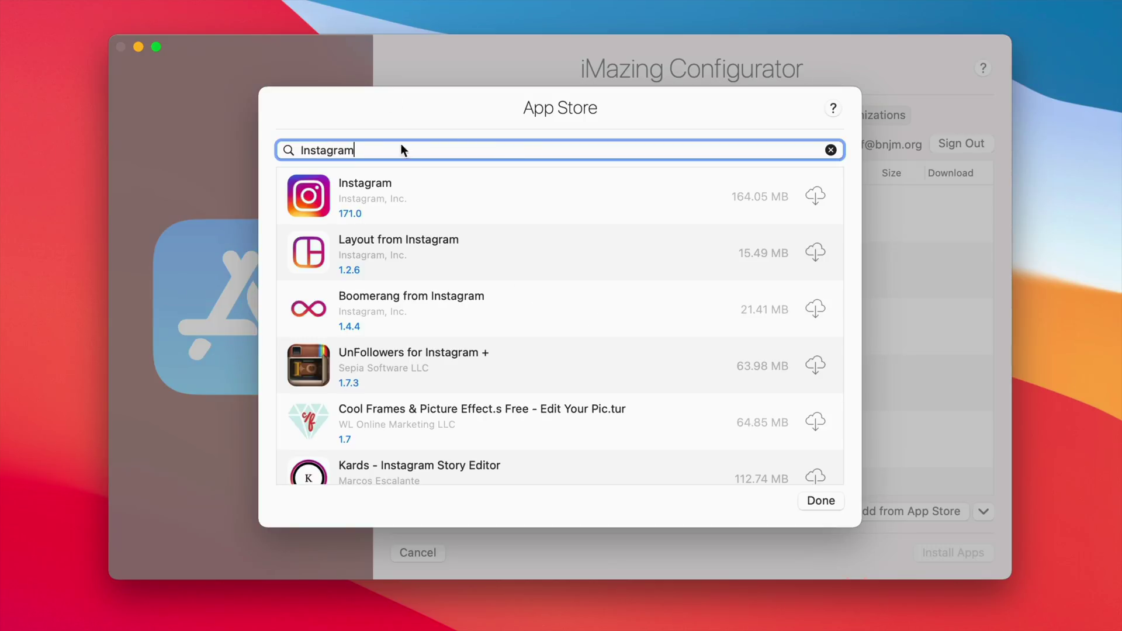
pyautogui.click(699, 204)
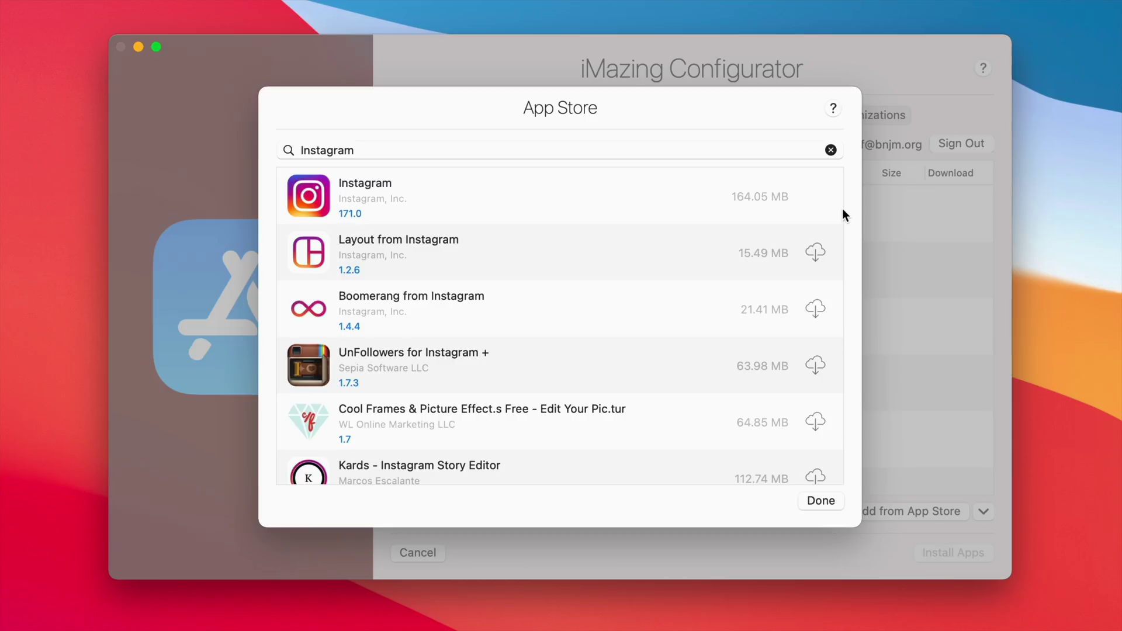
pyautogui.click(835, 506)
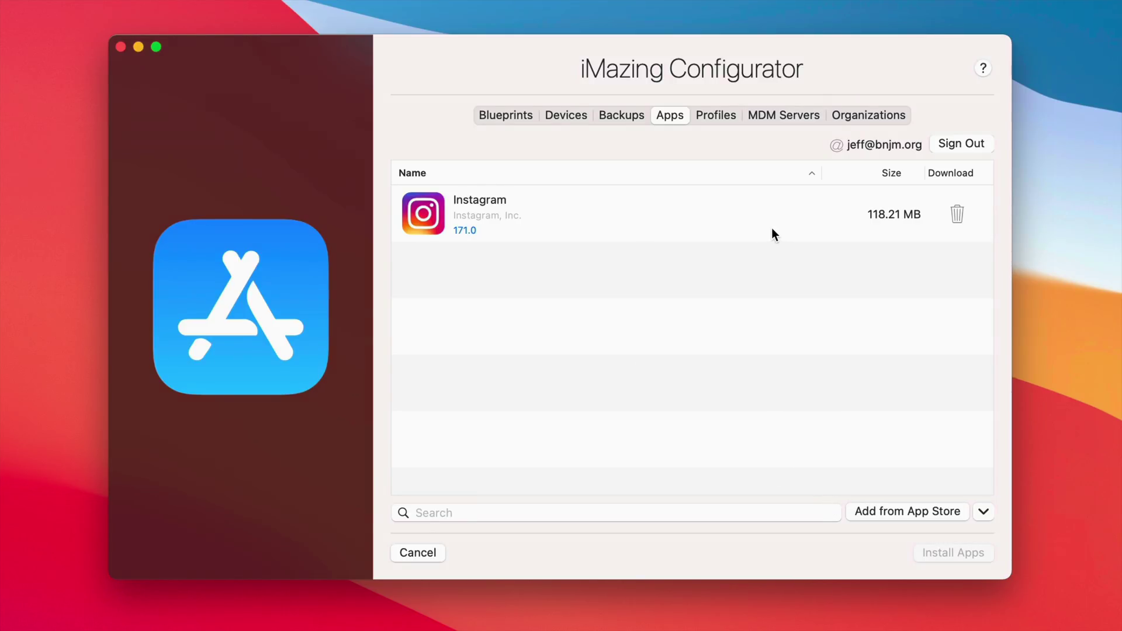
# Export Instagram as Instagram 171.0.ipa to the Desktop, then close the configurator
pyautogui.rightClick(771, 230)
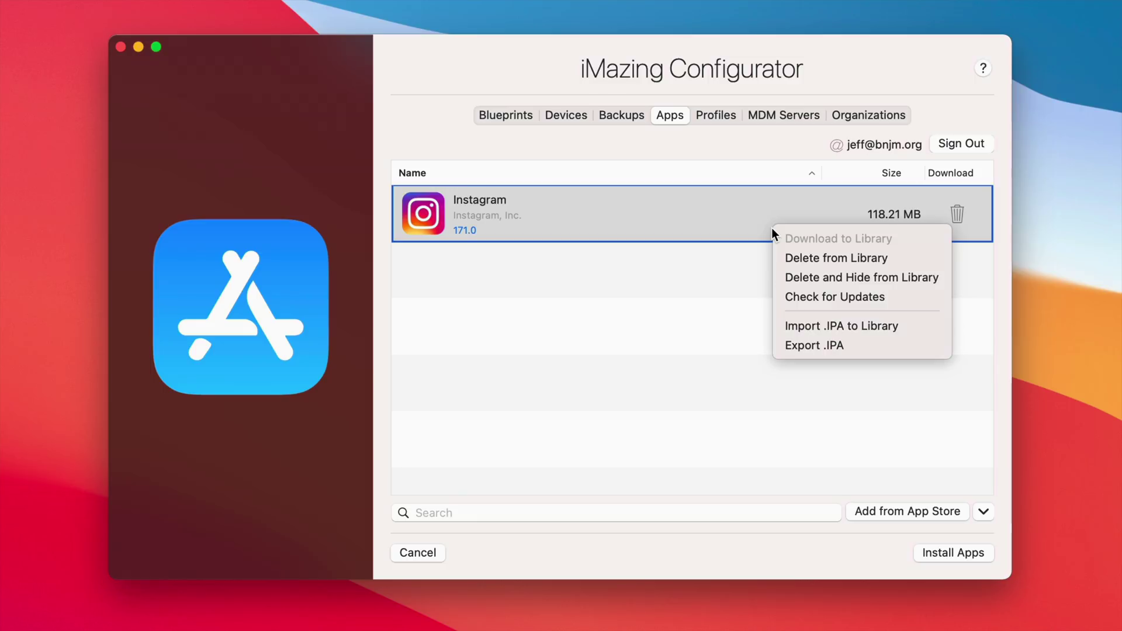
pyautogui.click(881, 347)
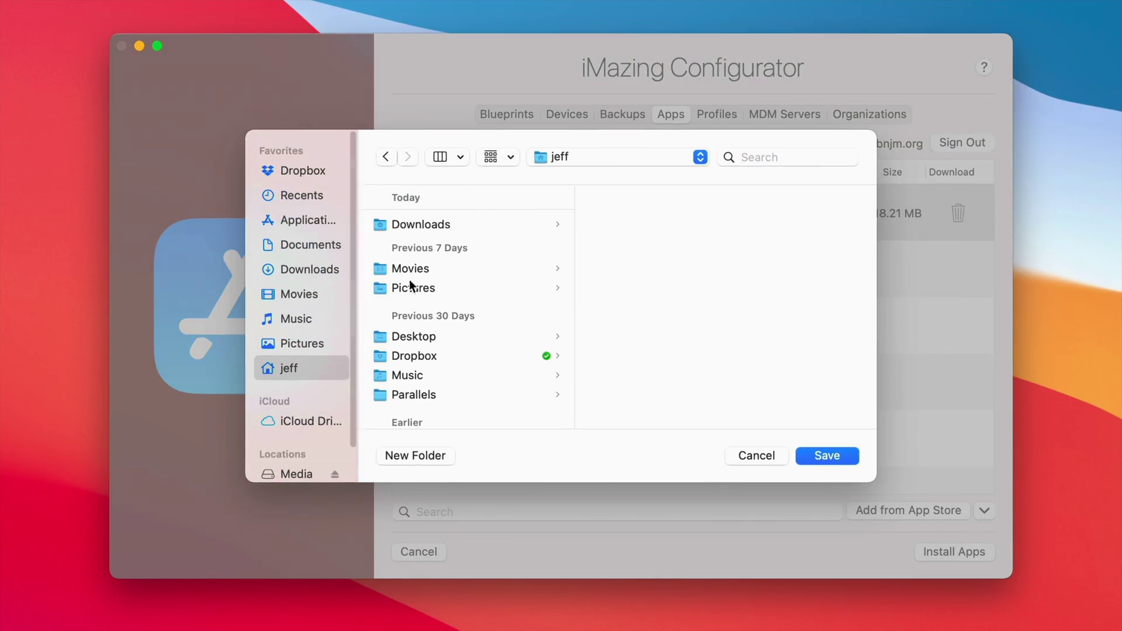
pyautogui.click(422, 338)
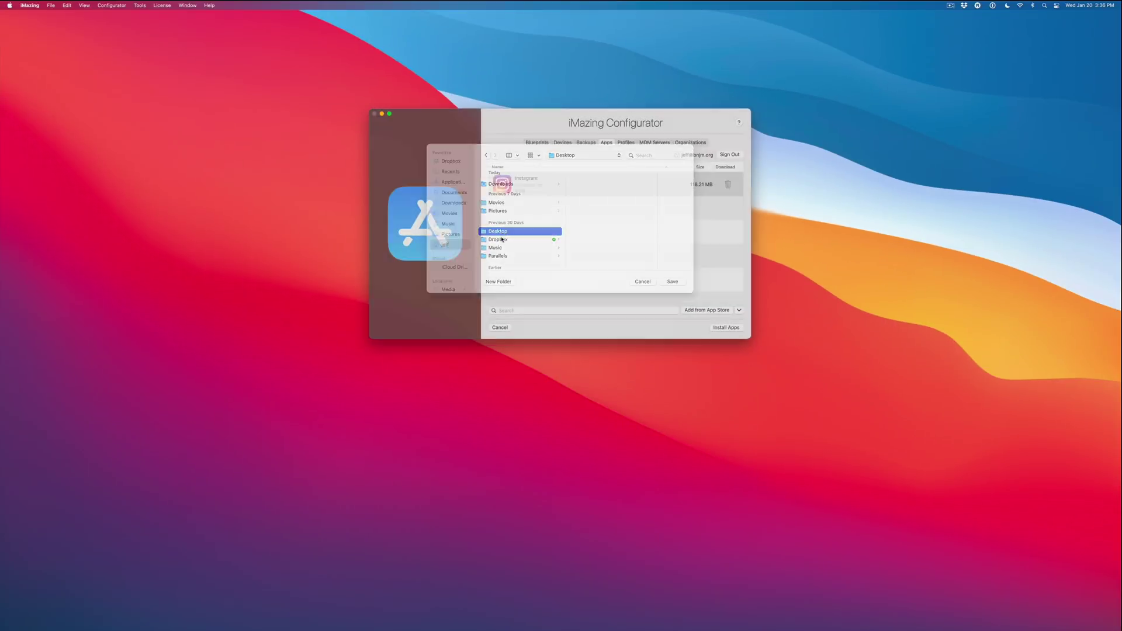
pyautogui.press('Return')
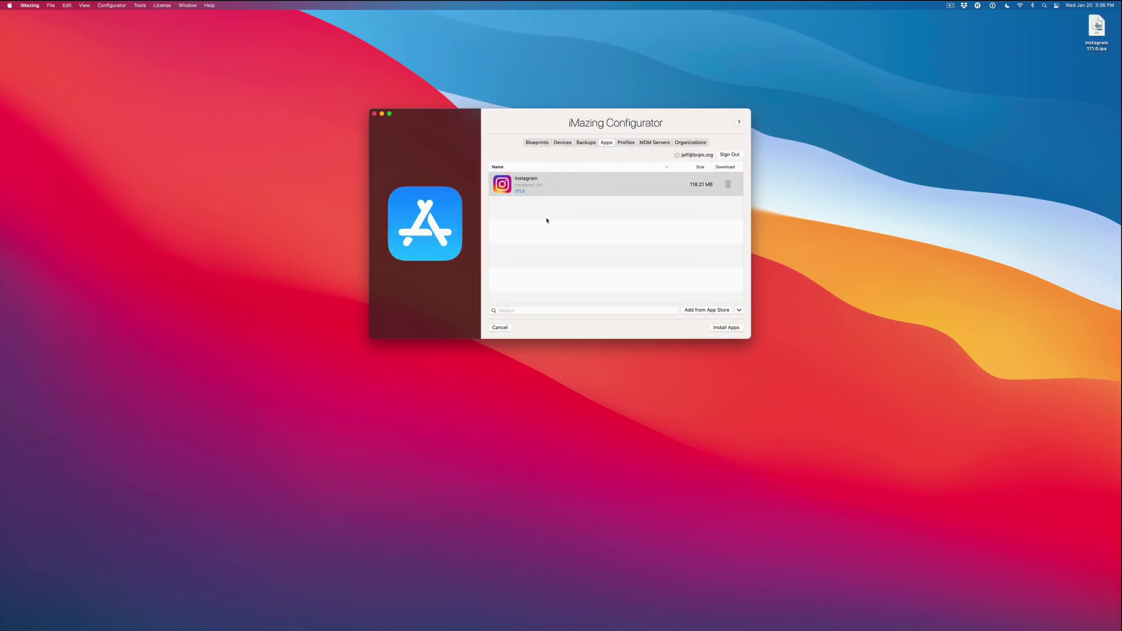
pyautogui.click(572, 215)
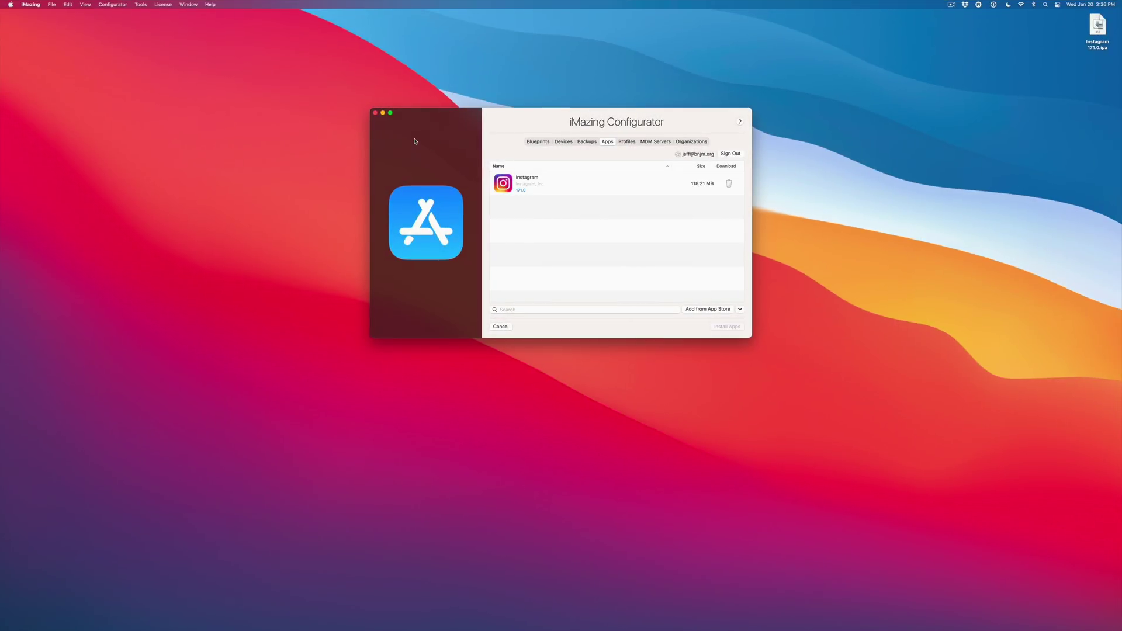
pyautogui.click(375, 112)
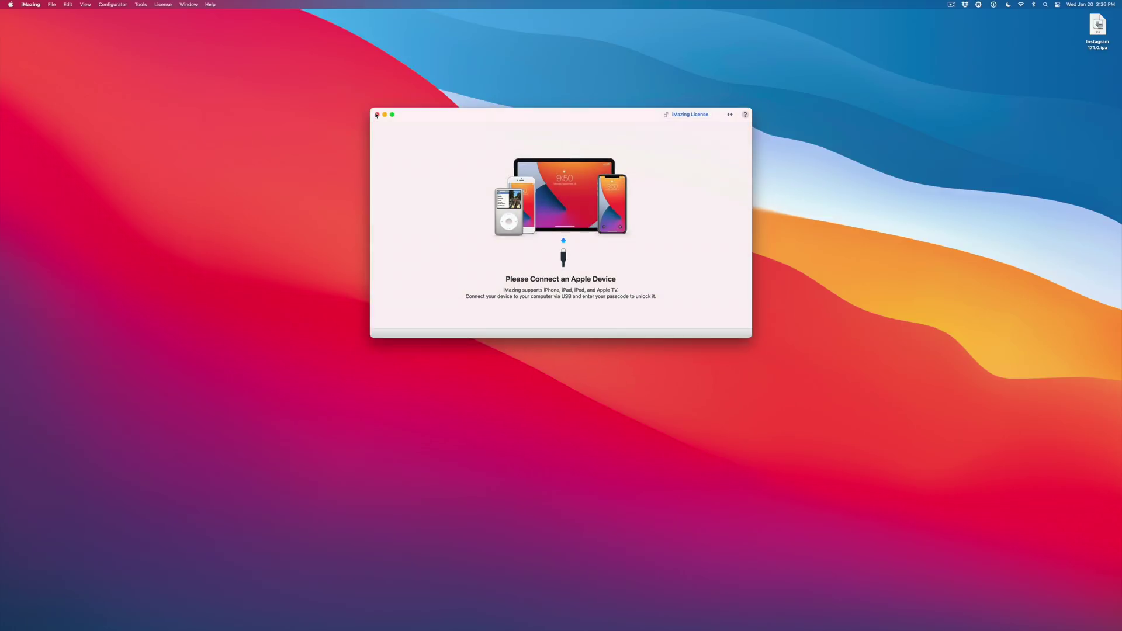
# Close iMazing, install Instagram from Instagram 171.0.ipa, and trash the .ipa file
pyautogui.click(375, 113)
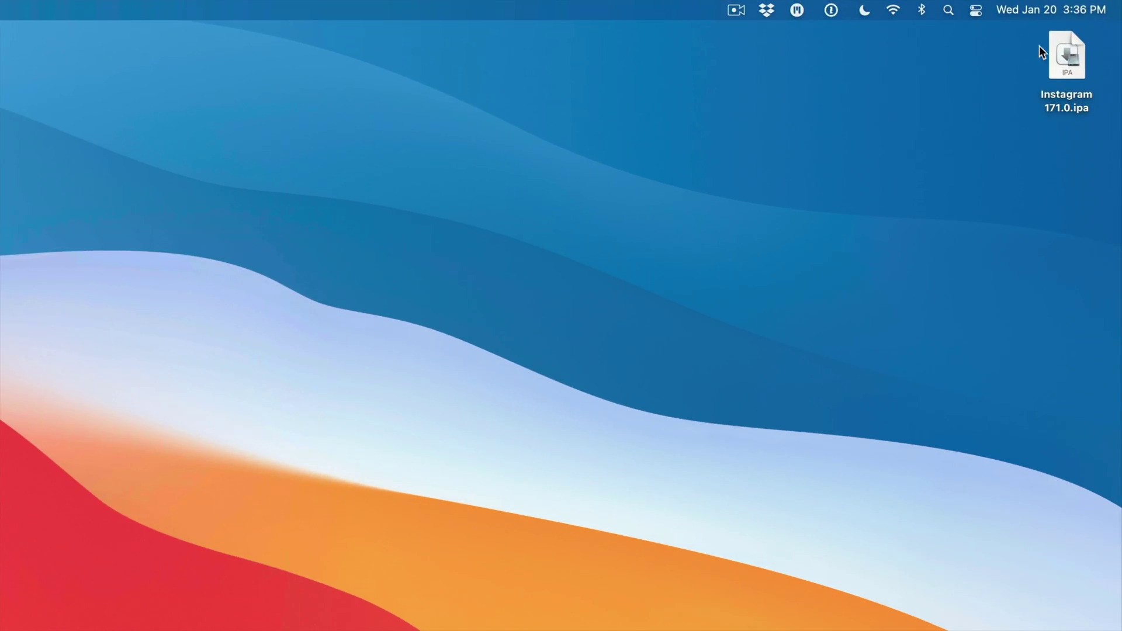
pyautogui.doubleClick(1071, 65)
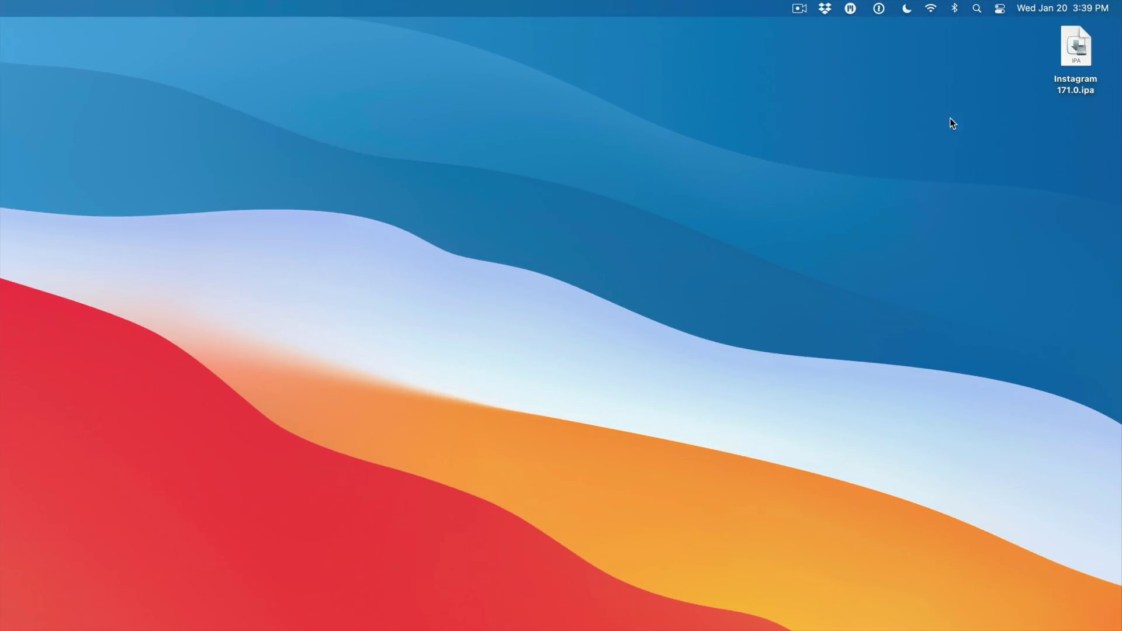
pyautogui.click(1079, 53)
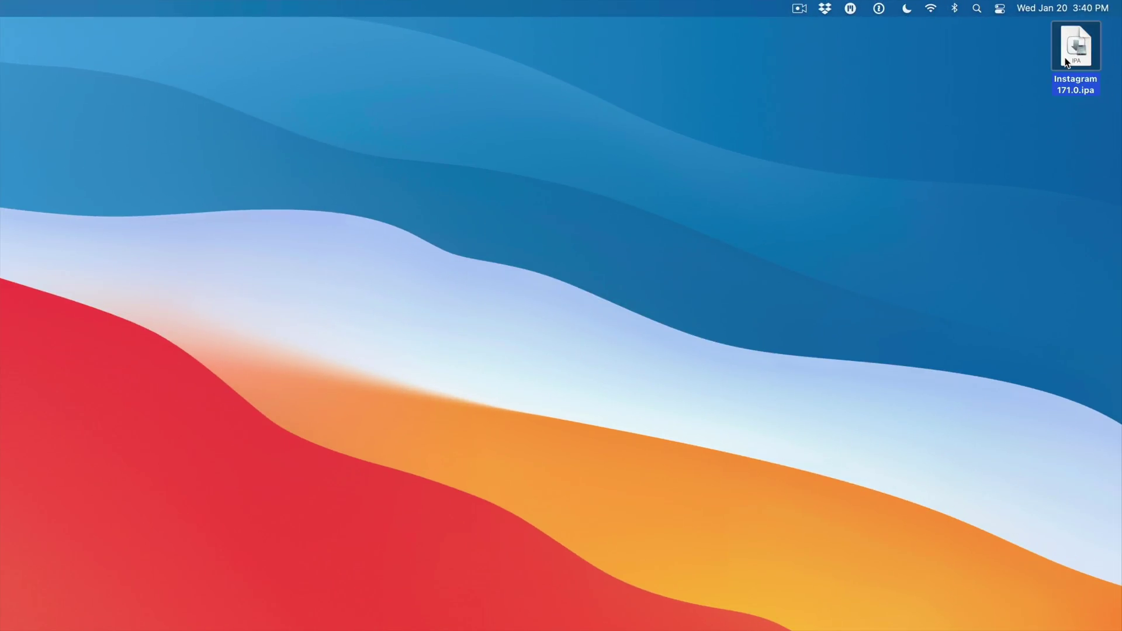
pyautogui.press('super+BackSpace')
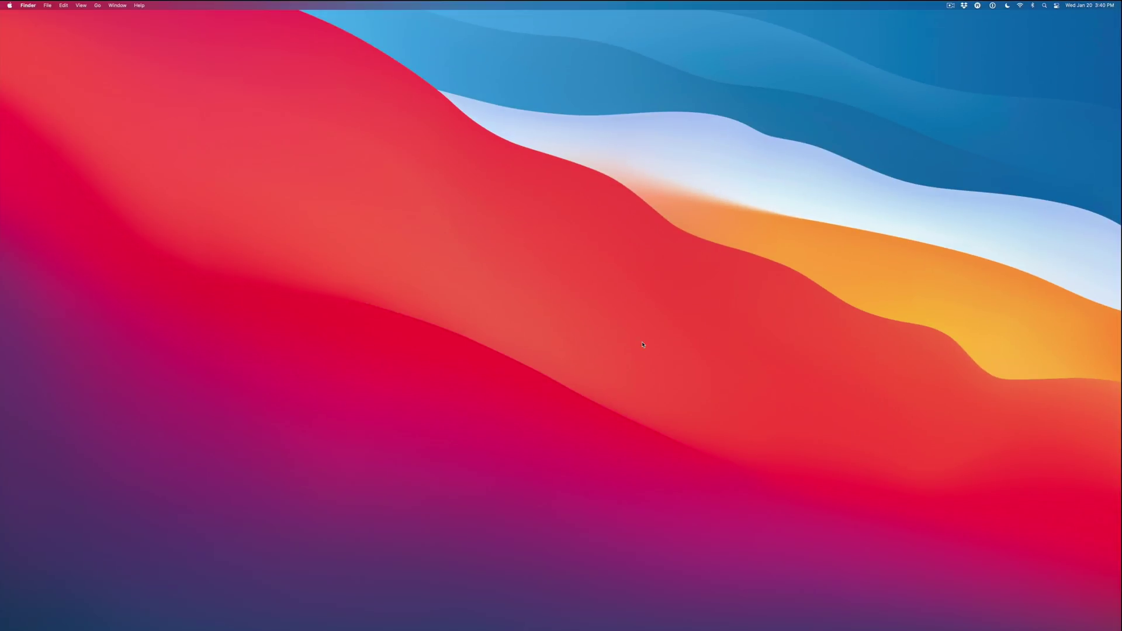
# Launch Instagram and log in with the account username and its saved password
pyautogui.moveTo(1, 1)
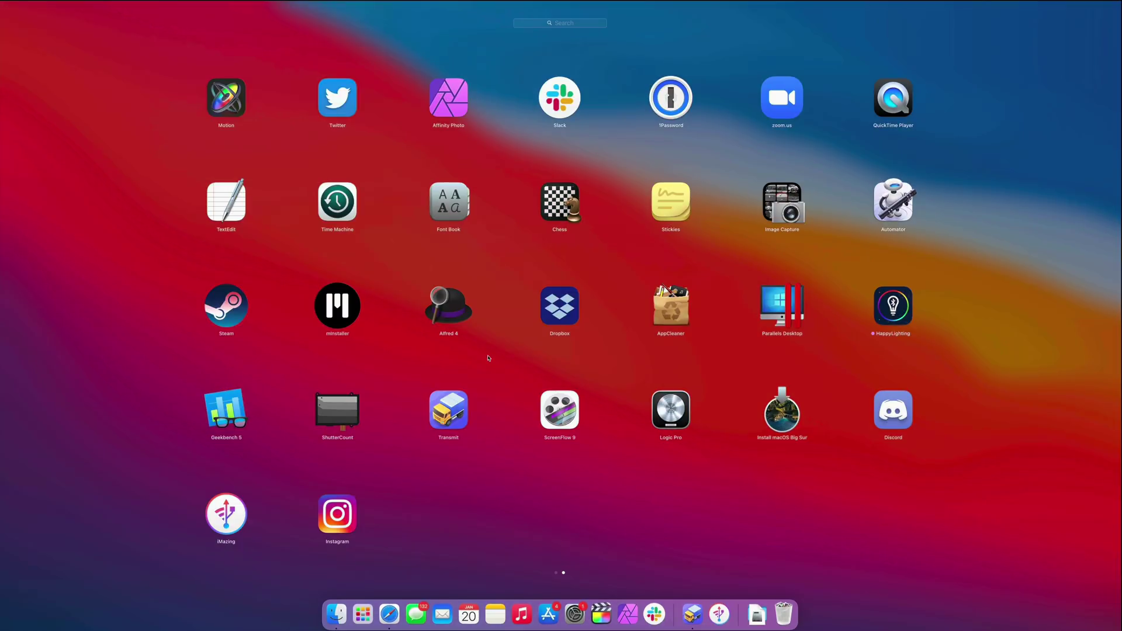
pyautogui.click(338, 514)
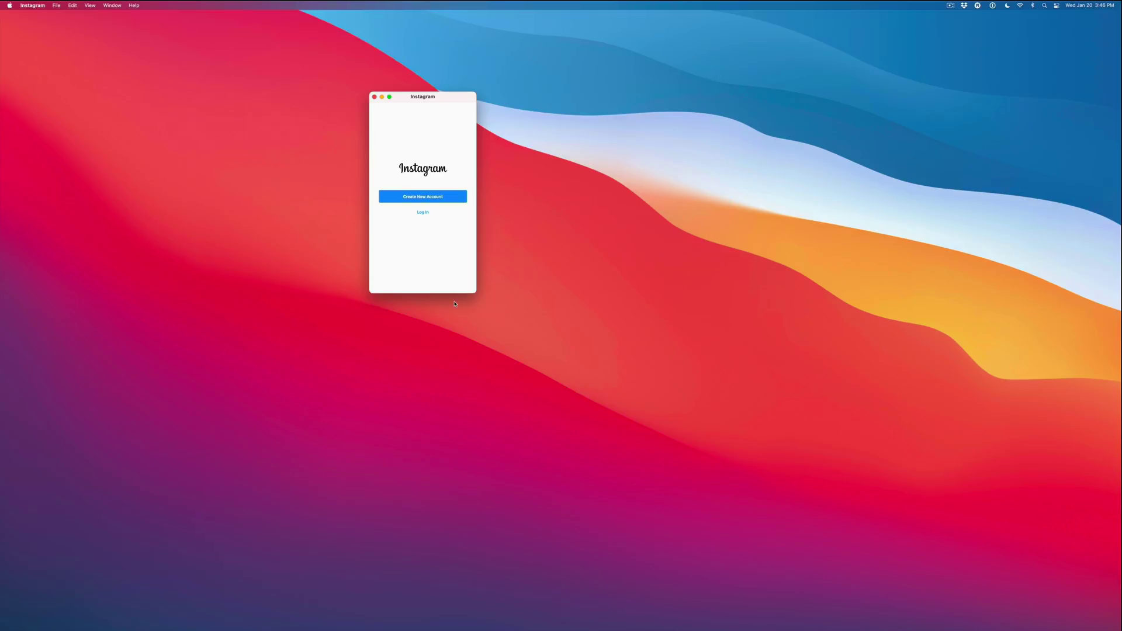
pyautogui.click(423, 213)
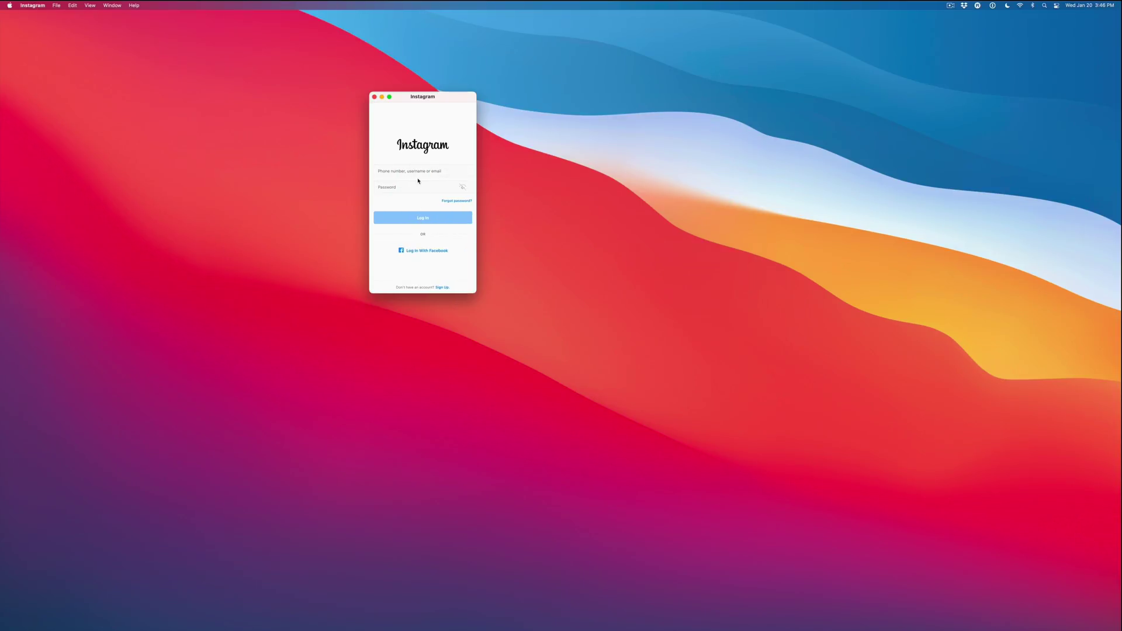
pyautogui.write('jeffbenjam')
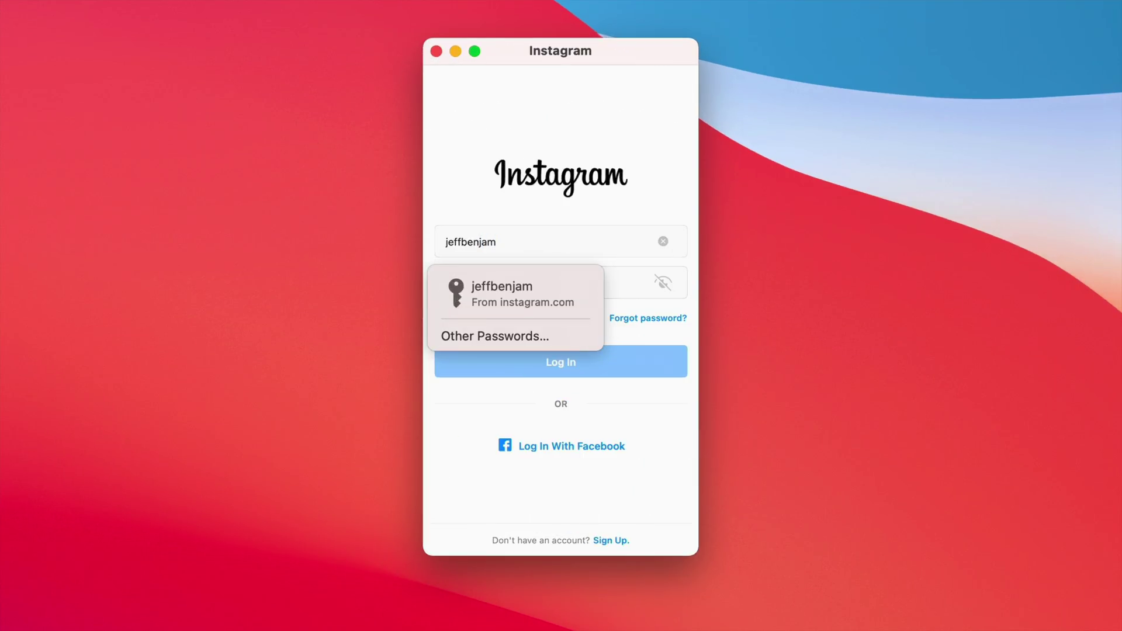
pyautogui.click(556, 290)
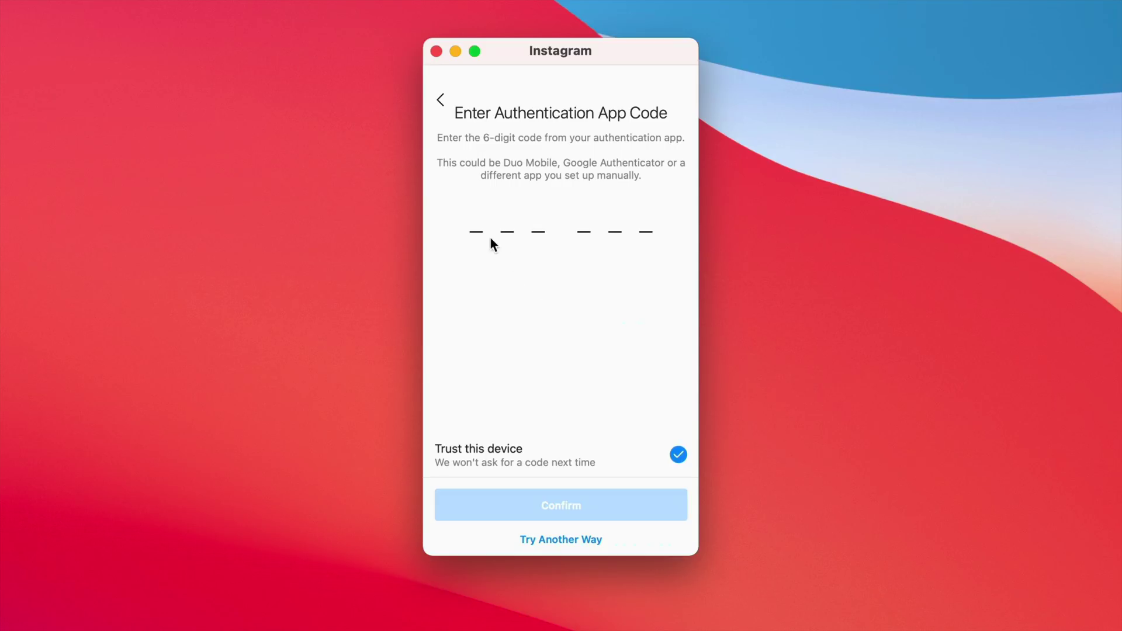
# Paste the six-digit authentication-app code and confirm it to reach the home feed
pyautogui.click(484, 231)
pyautogui.click(520, 242)
pyautogui.click(560, 496)
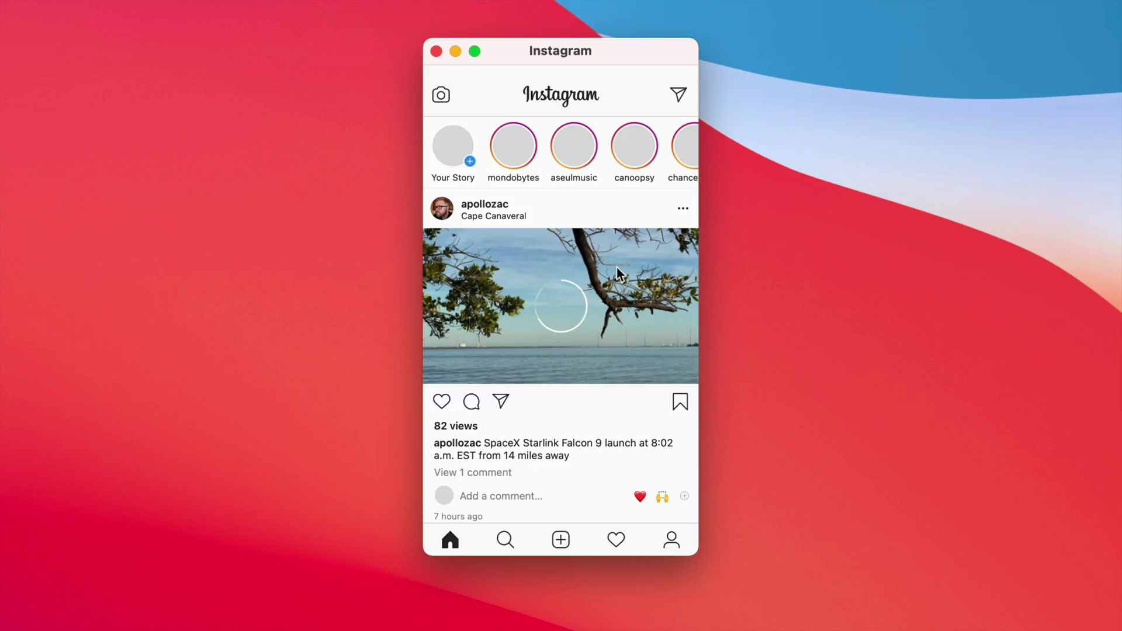
# Open your own profile, view the monitor photo post, and return to the profile
pyautogui.click(671, 541)
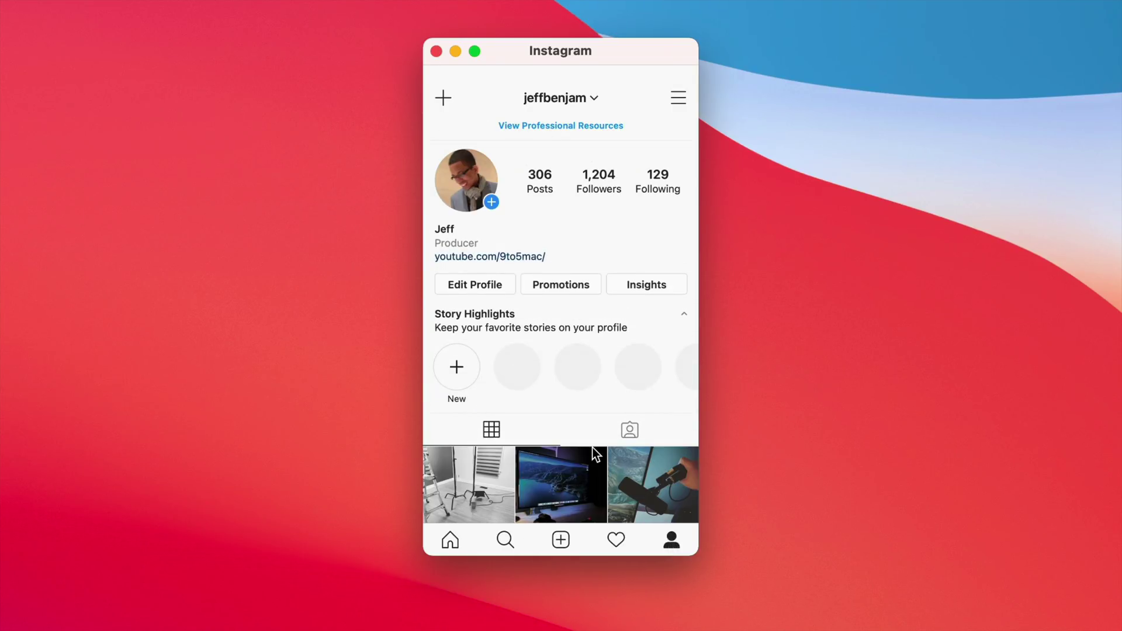
pyautogui.click(574, 467)
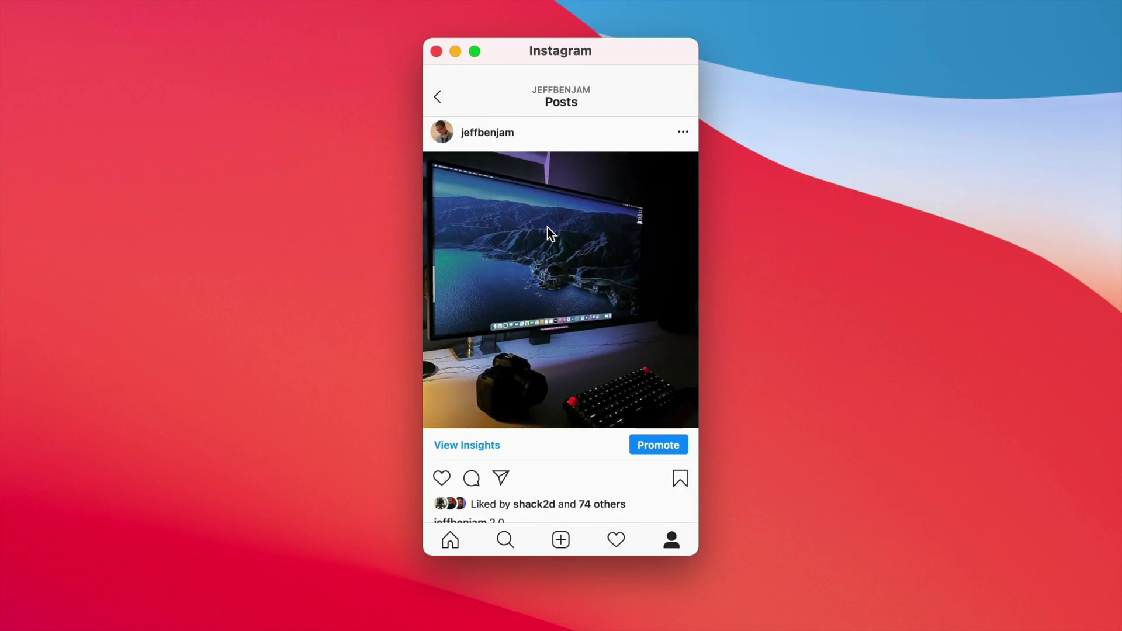
pyautogui.moveTo(547, 227); pyautogui.dragTo(569, 270)
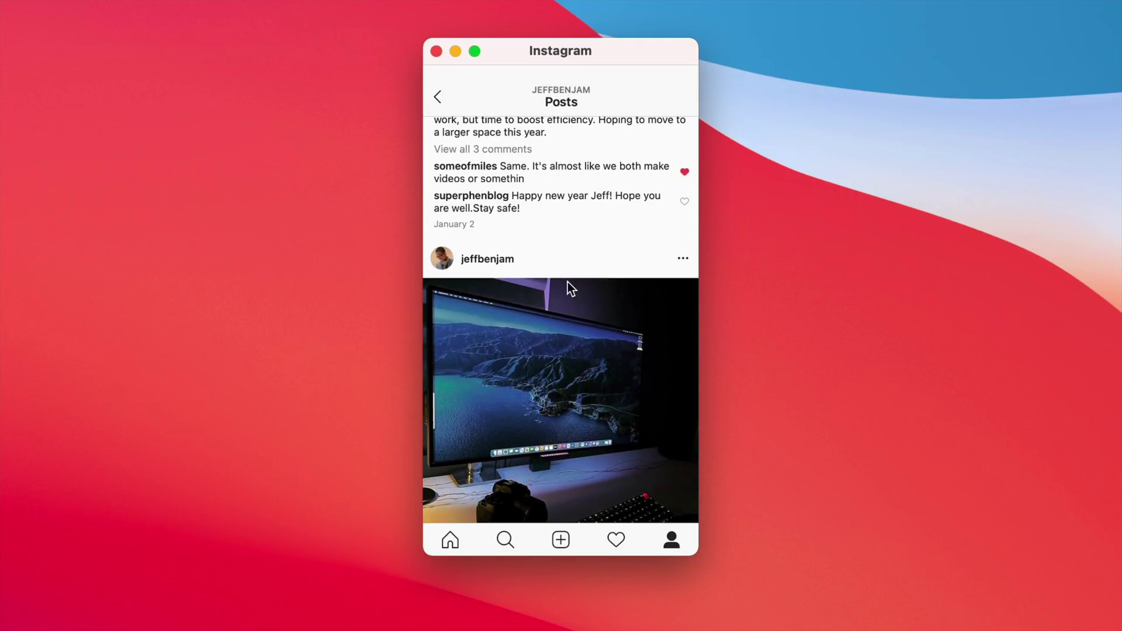
pyautogui.click(437, 94)
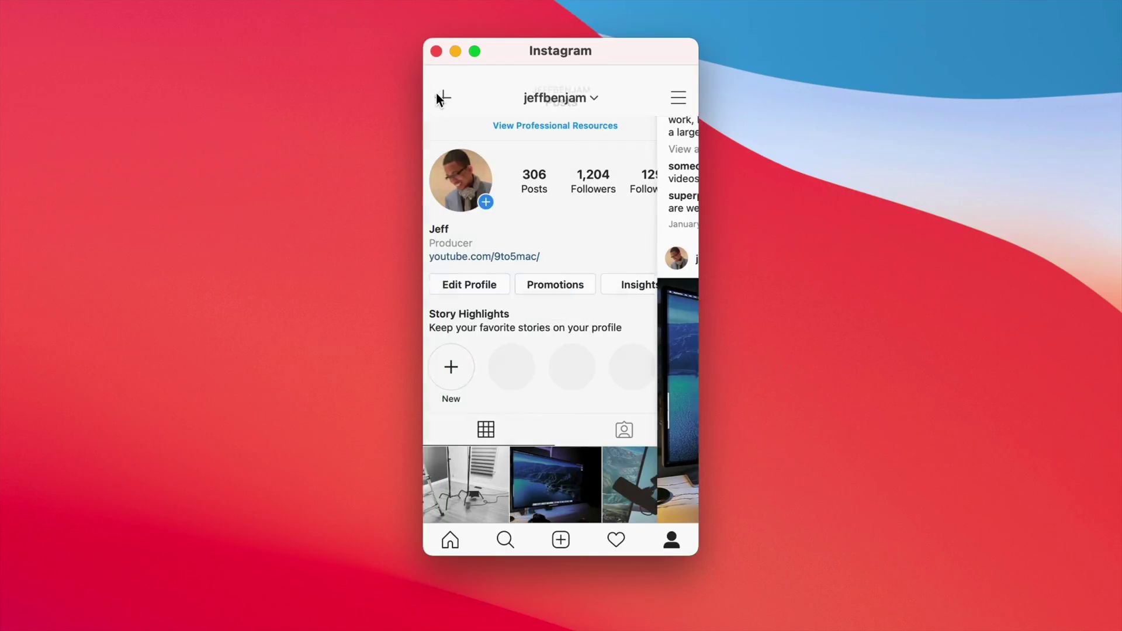
pyautogui.scroll(-5, 496, 444)
# View the ladder photo post, then go back to the profile's photo grid
pyautogui.click(473, 317)
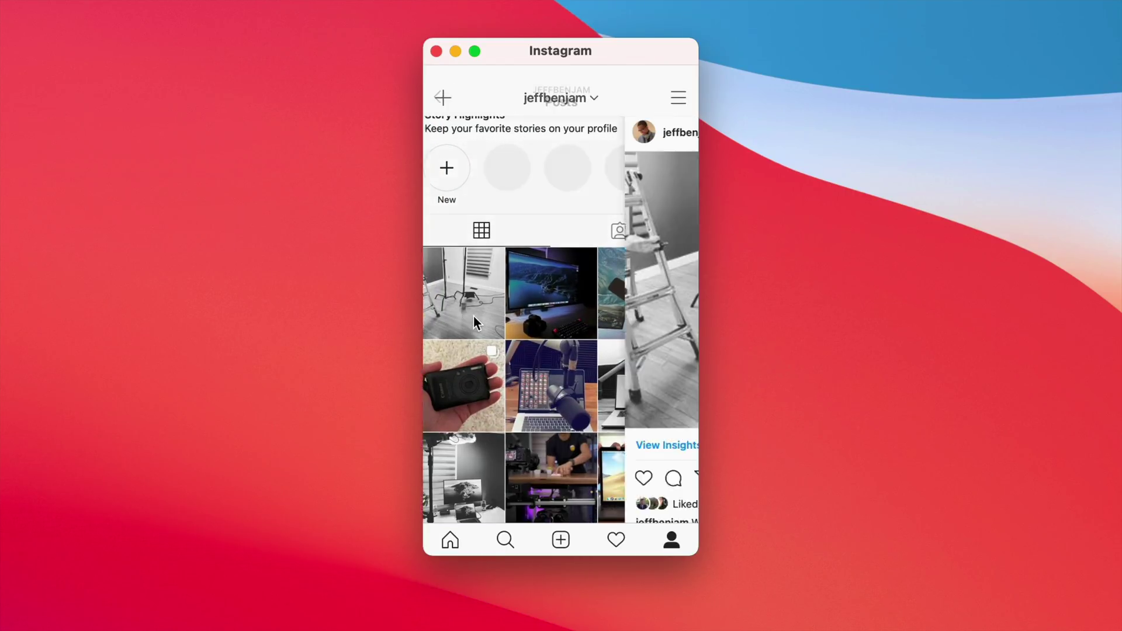
pyautogui.scroll(-3, 595, 297)
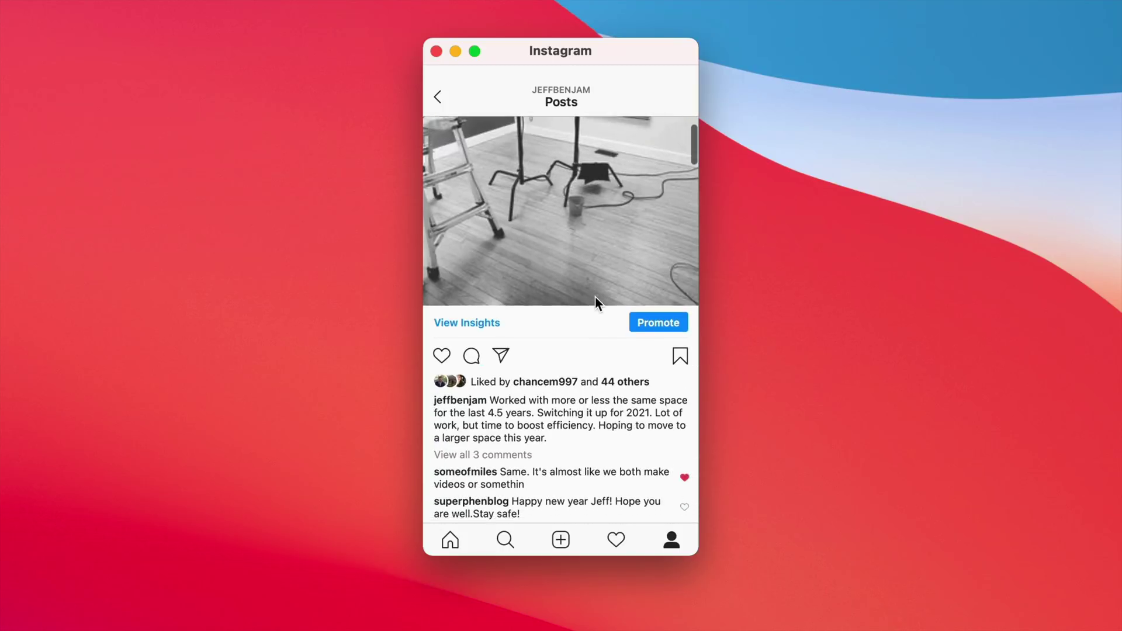
pyautogui.scroll(1, 595, 296)
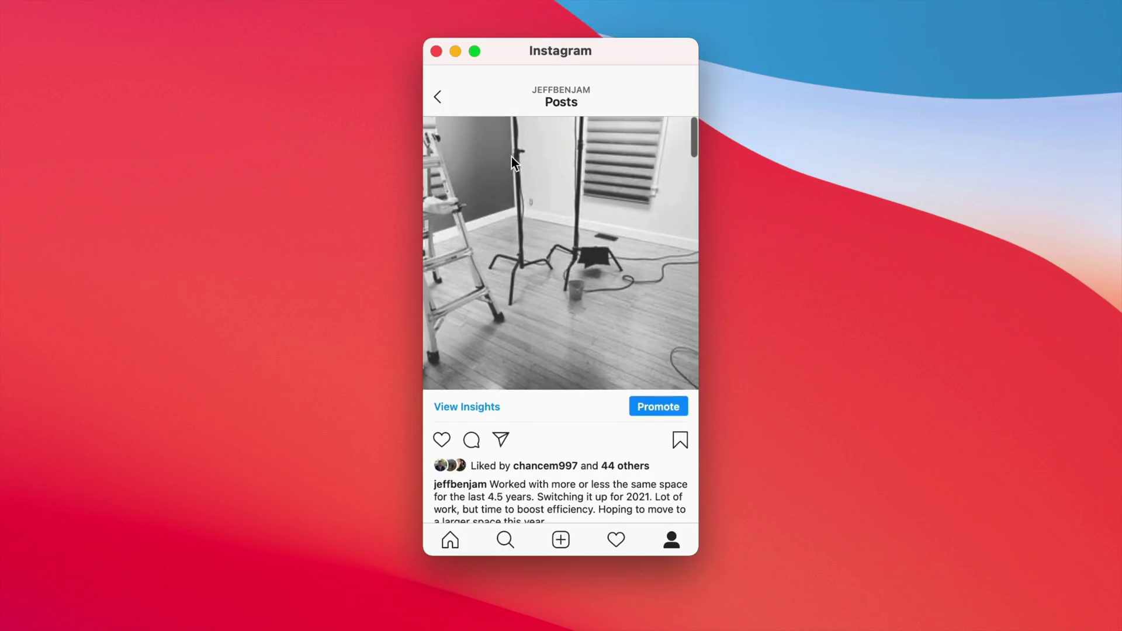
pyautogui.click(436, 93)
pyautogui.scroll(-1, 567, 374)
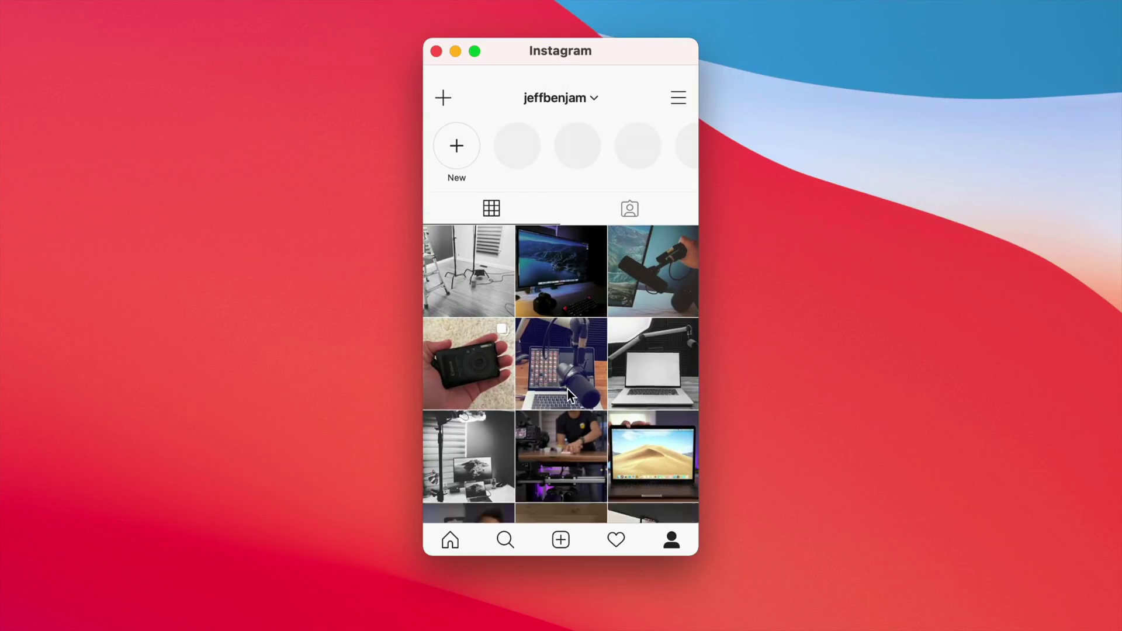
# View the 9to5mac profile's XDR story highlight, then close it
pyautogui.scroll(3, 567, 389)
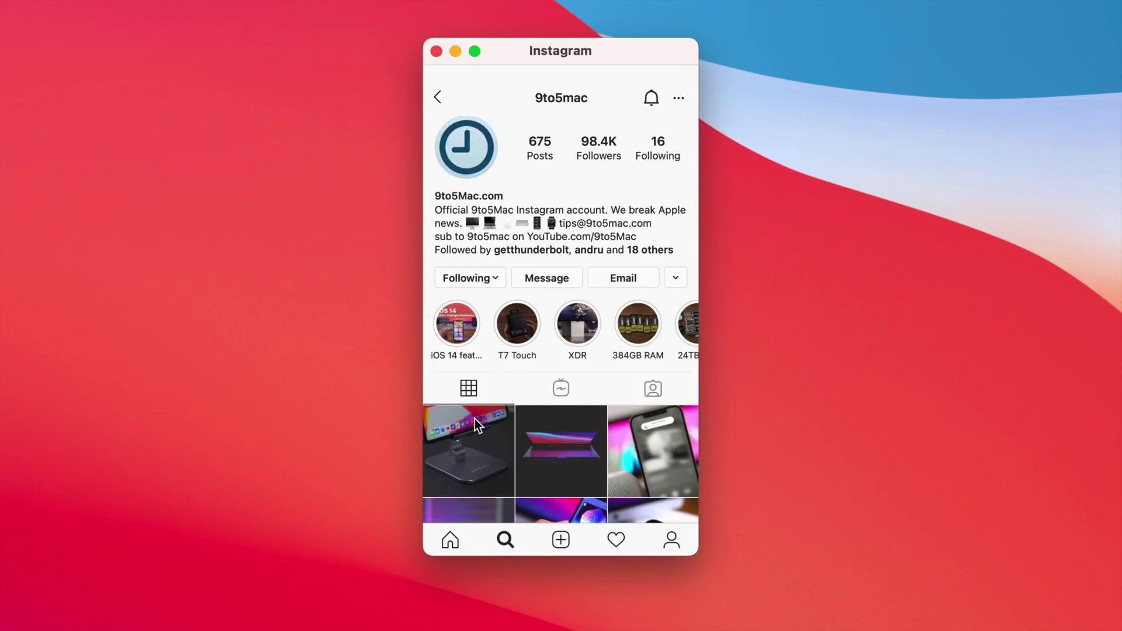
pyautogui.scroll(-10, 475, 418)
pyautogui.scroll(10, 475, 418)
pyautogui.click(577, 325)
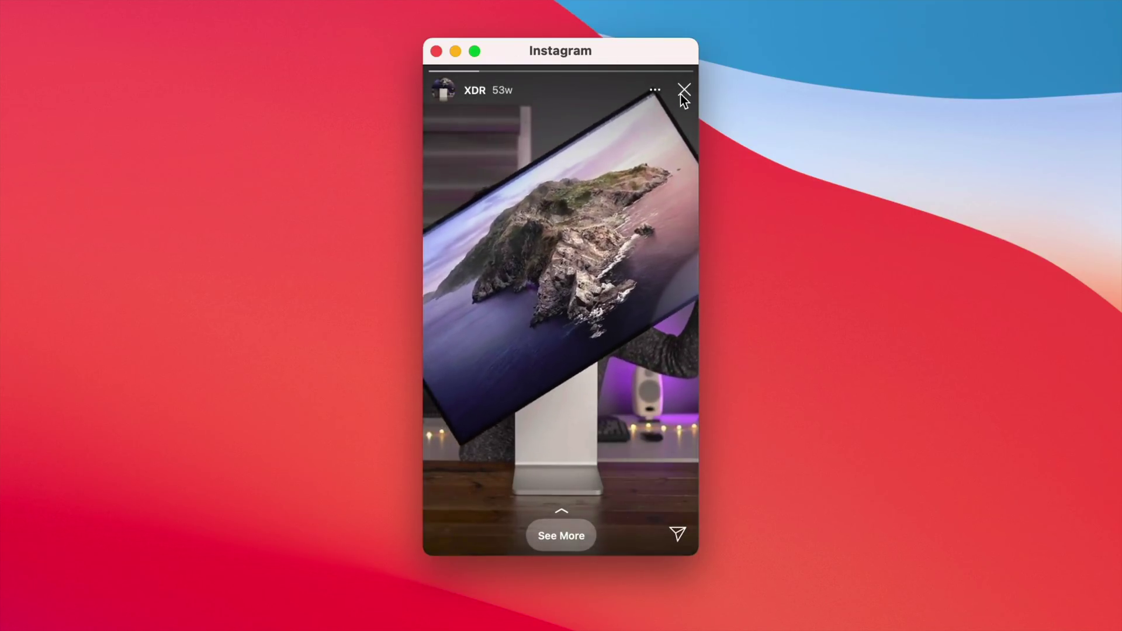
pyautogui.click(682, 92)
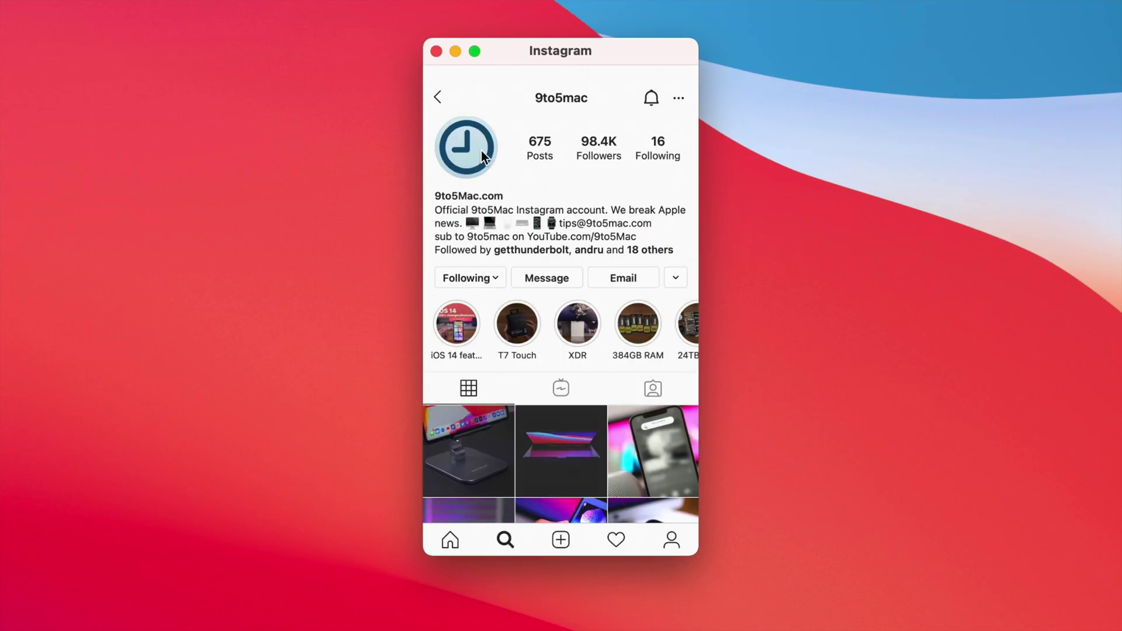
# Open the first post, like the M1 Macs post by double-clicking it, and close Instagram
pyautogui.click(478, 443)
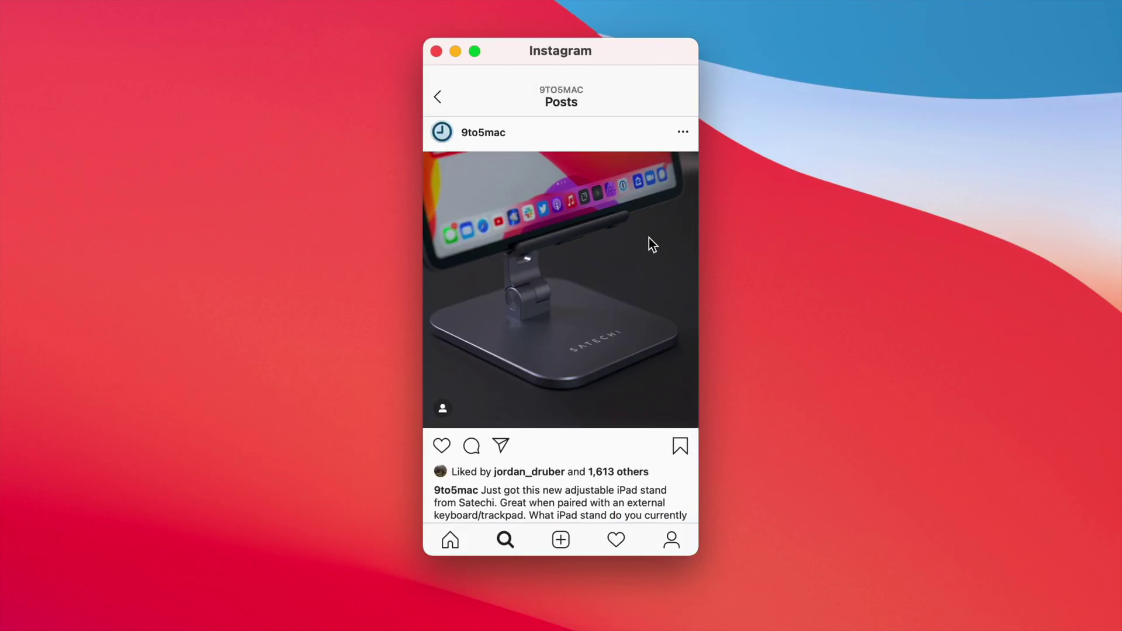
pyautogui.scroll(-5, 647, 246)
pyautogui.scroll(5, 648, 245)
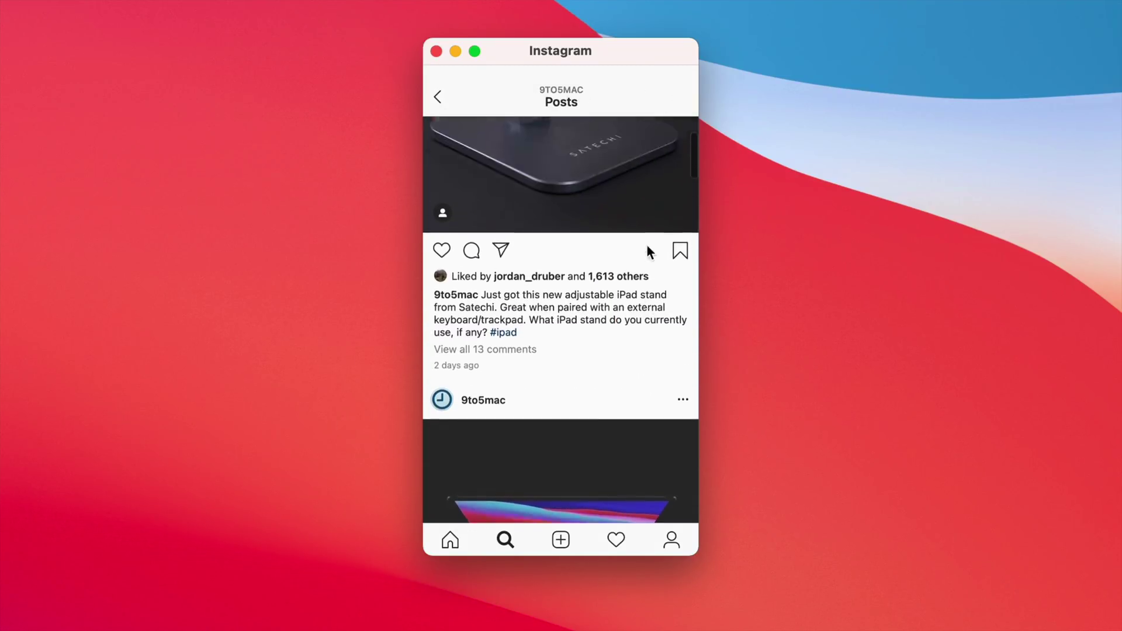
pyautogui.scroll(-15, 647, 246)
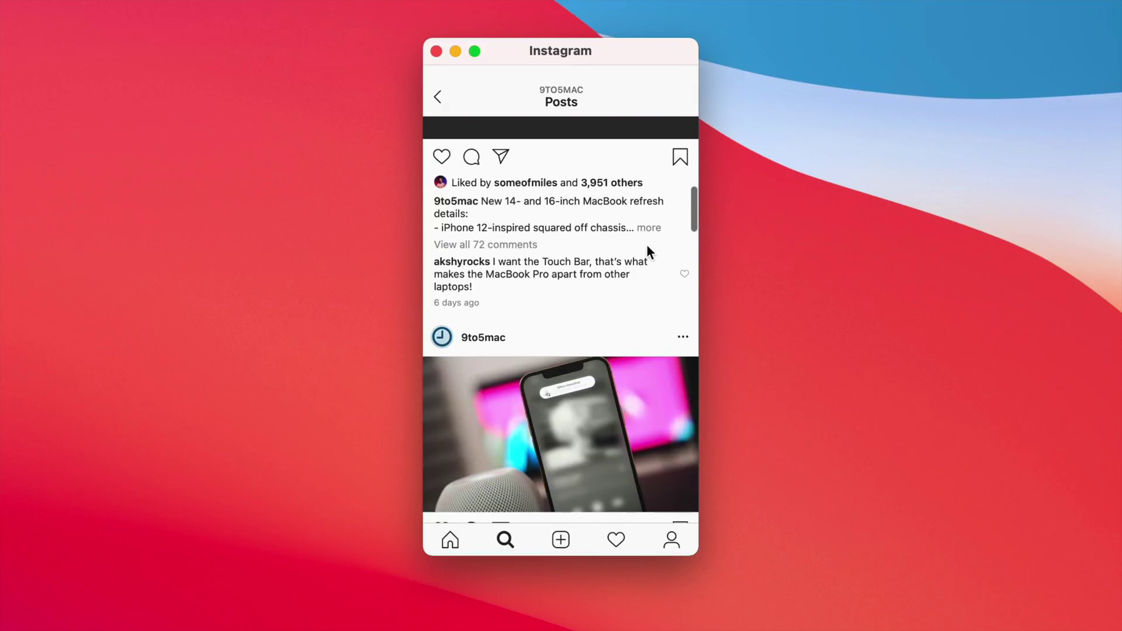
pyautogui.scroll(-5, 647, 246)
pyautogui.doubleClick(647, 245)
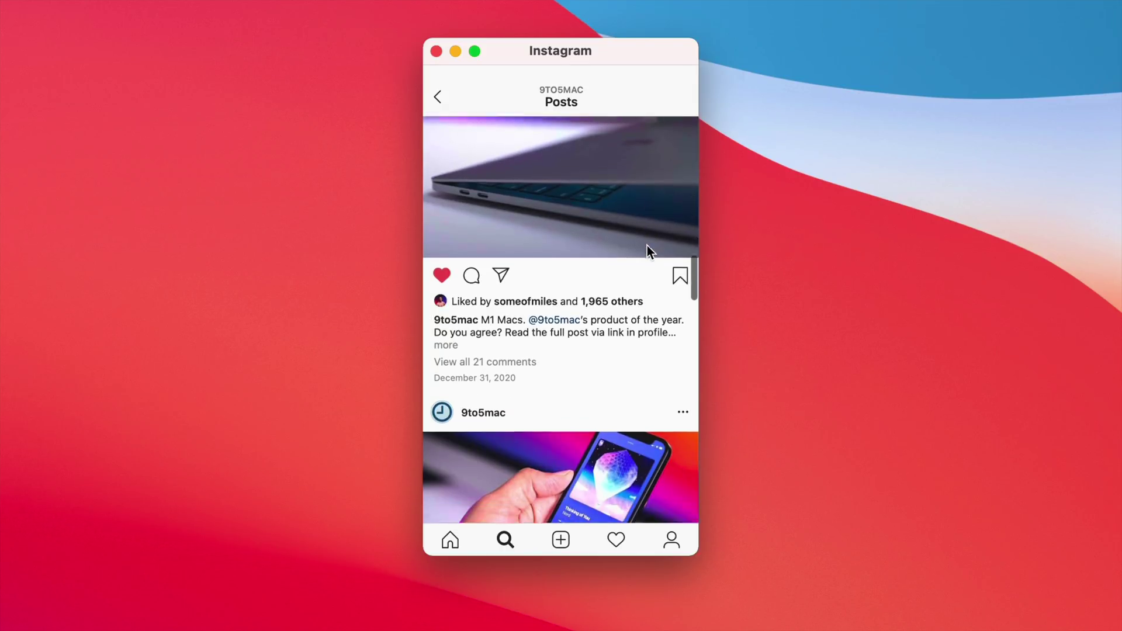
pyautogui.scroll(-5, 647, 245)
pyautogui.scroll(20, 647, 245)
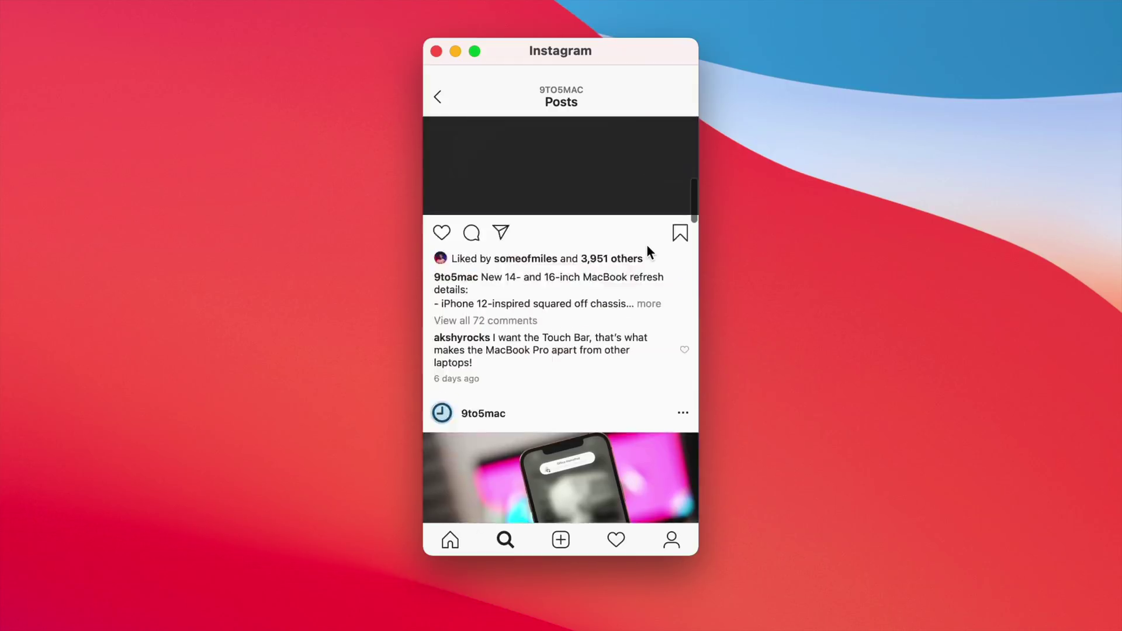
pyautogui.scroll(5, 647, 246)
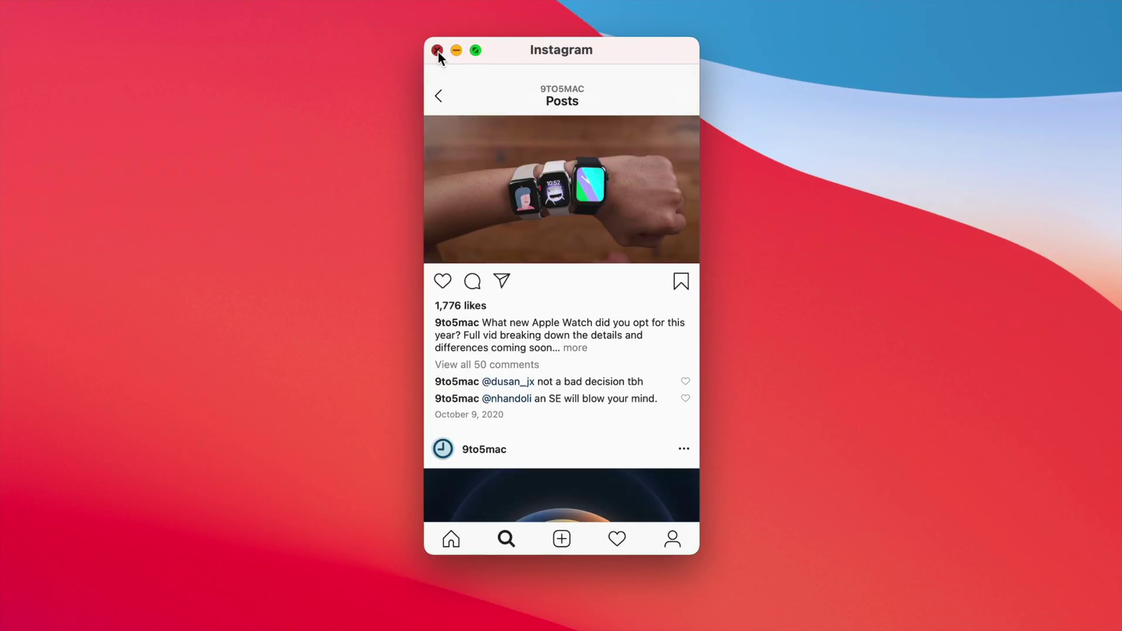
pyautogui.click(437, 50)
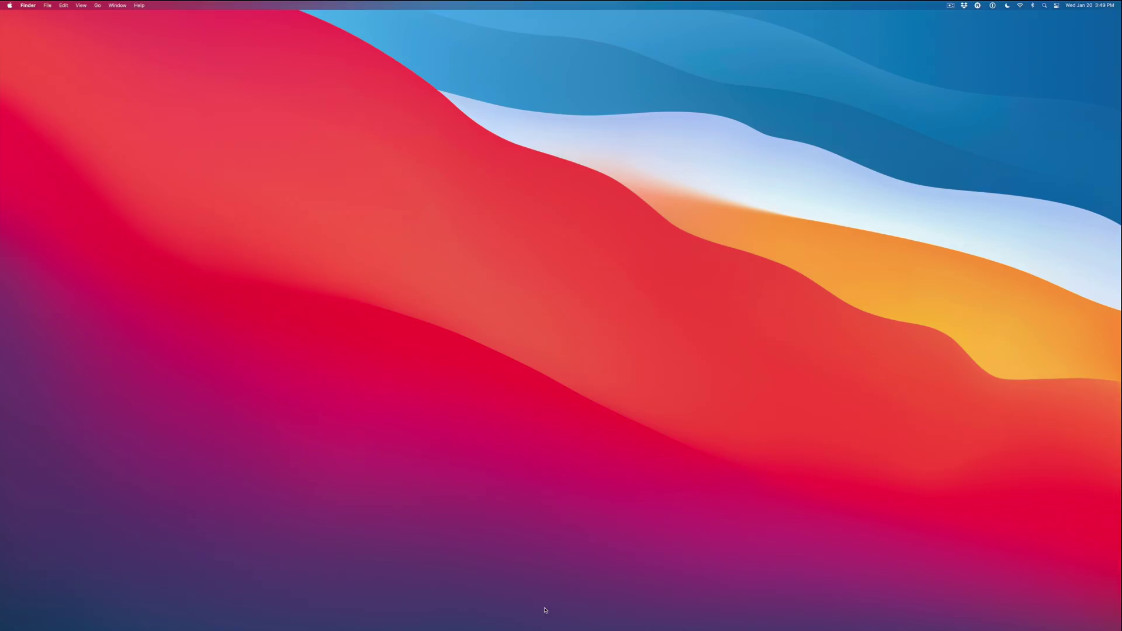
# Relaunch iMazing, decline automatic update checks, continue the trial, and browse the licence menu
pyautogui.press('F4')
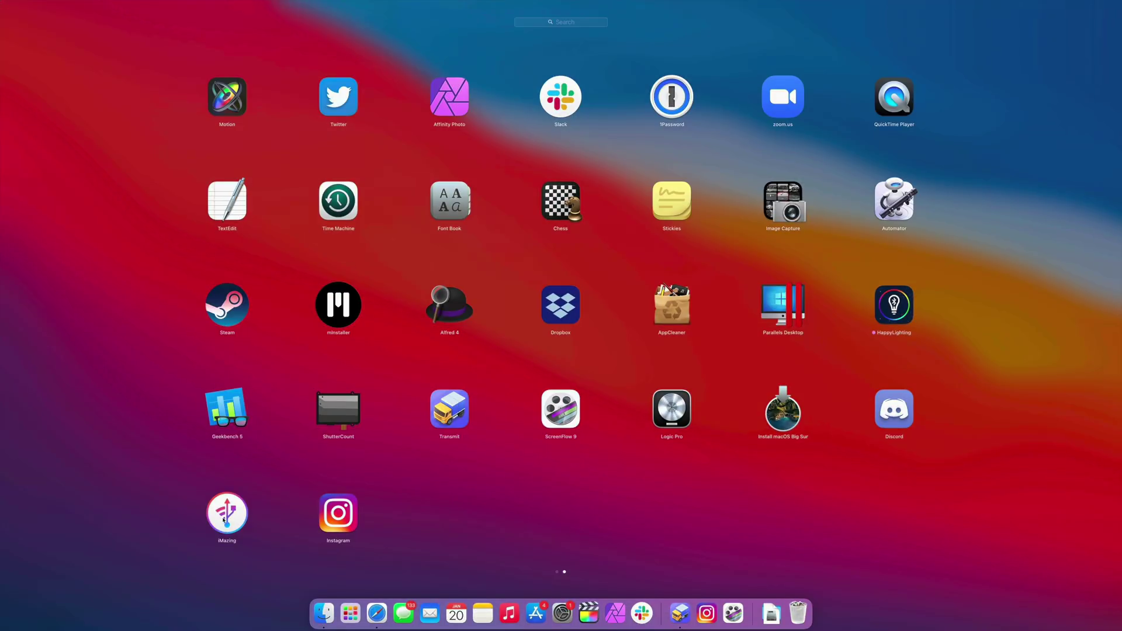
pyautogui.click(226, 515)
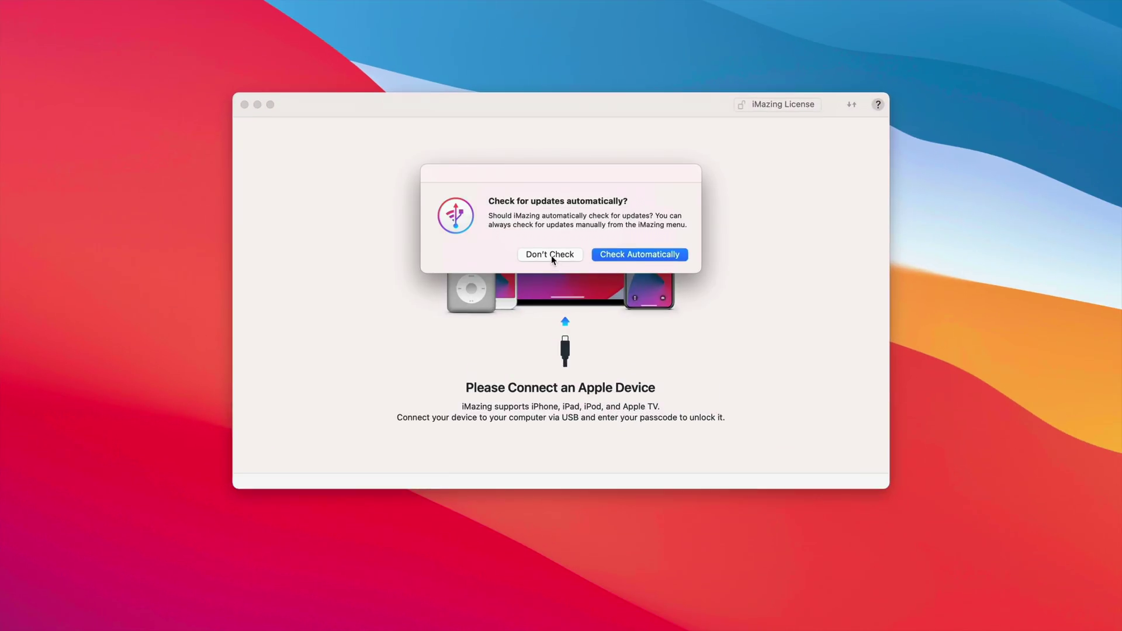
pyautogui.click(608, 255)
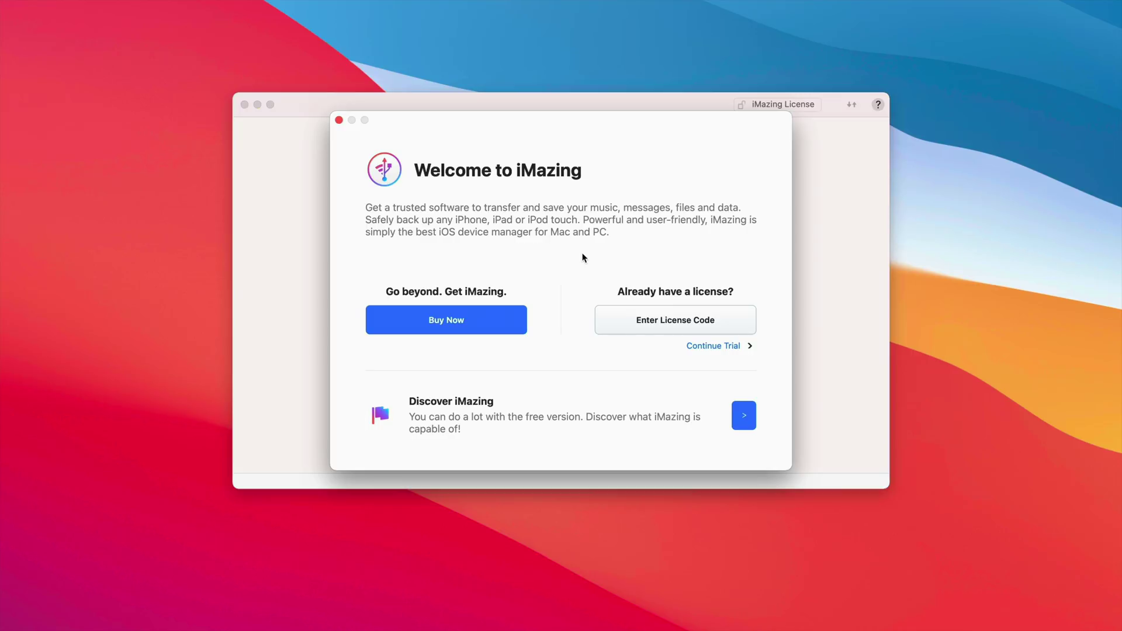
pyautogui.click(704, 348)
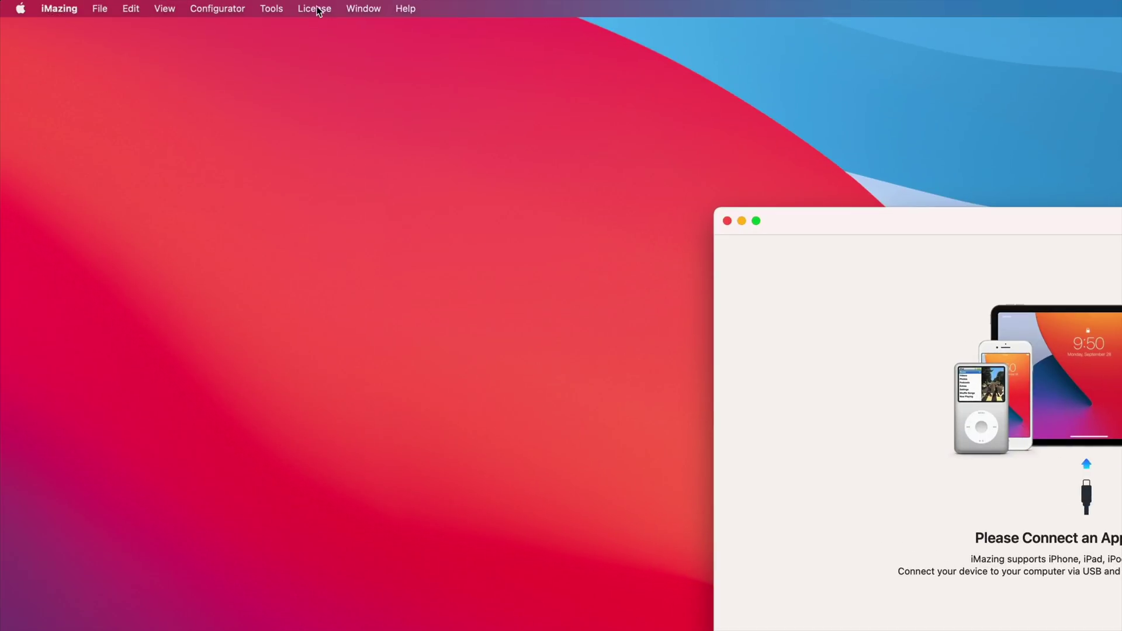
pyautogui.click(318, 10)
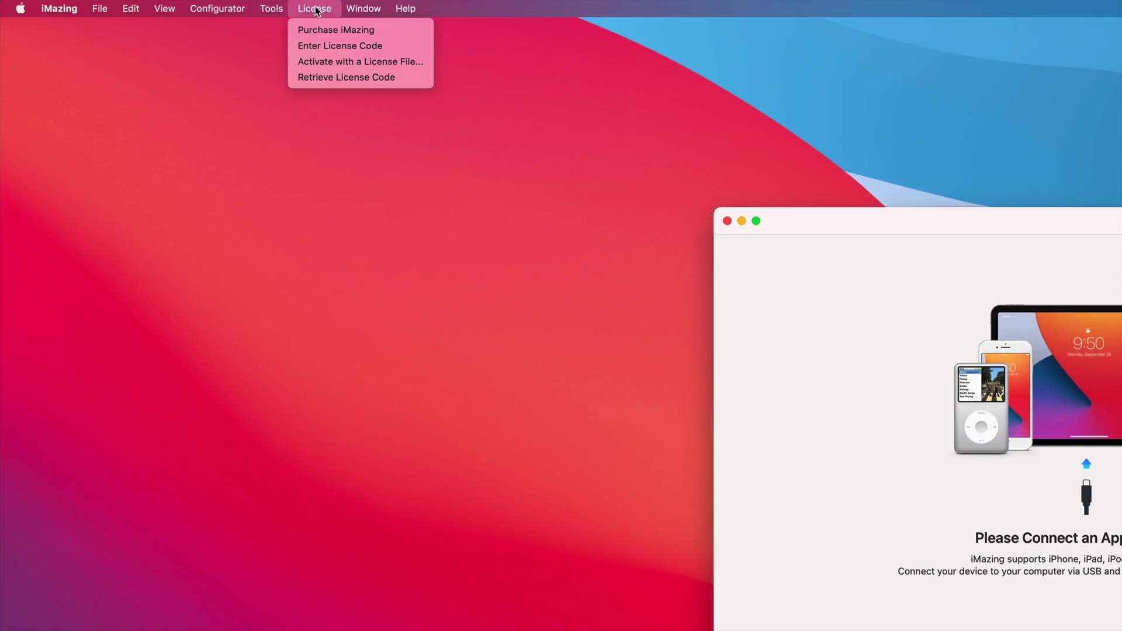
pyautogui.moveTo(241, 13)
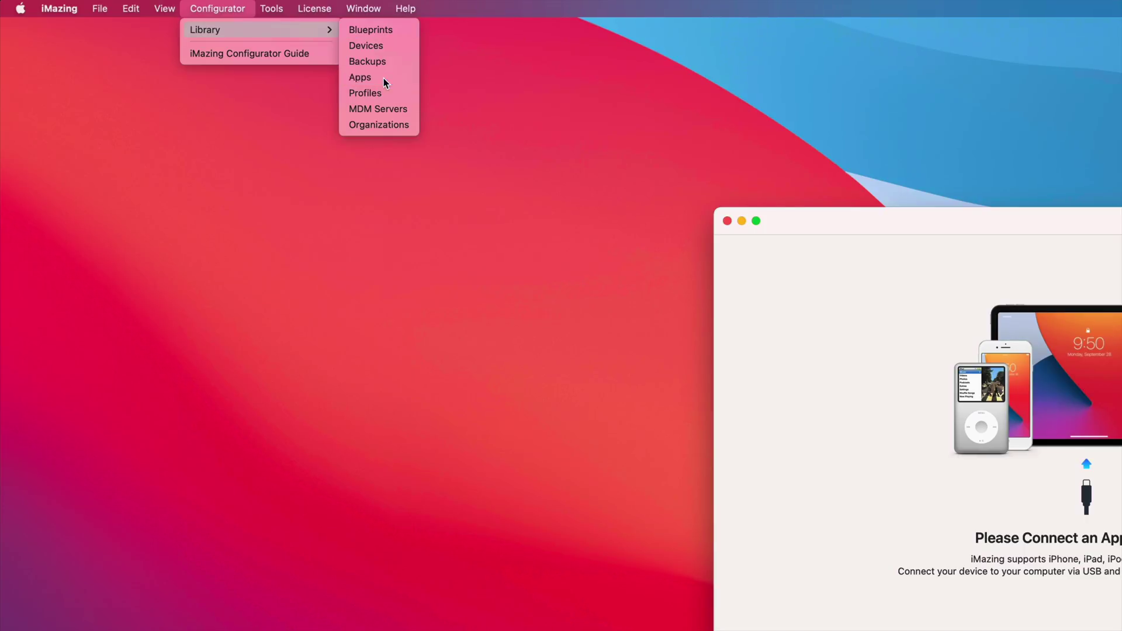
# Delete the downloaded 118.21 MB Instagram copy from the Configurator's Apps library
pyautogui.click(384, 78)
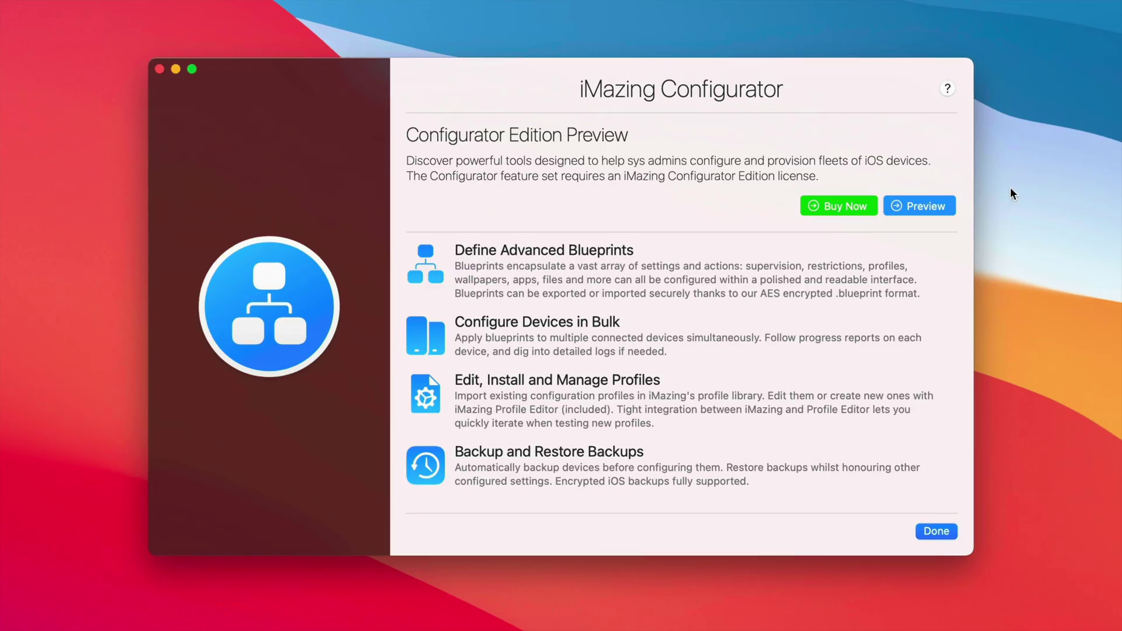
pyautogui.click(930, 200)
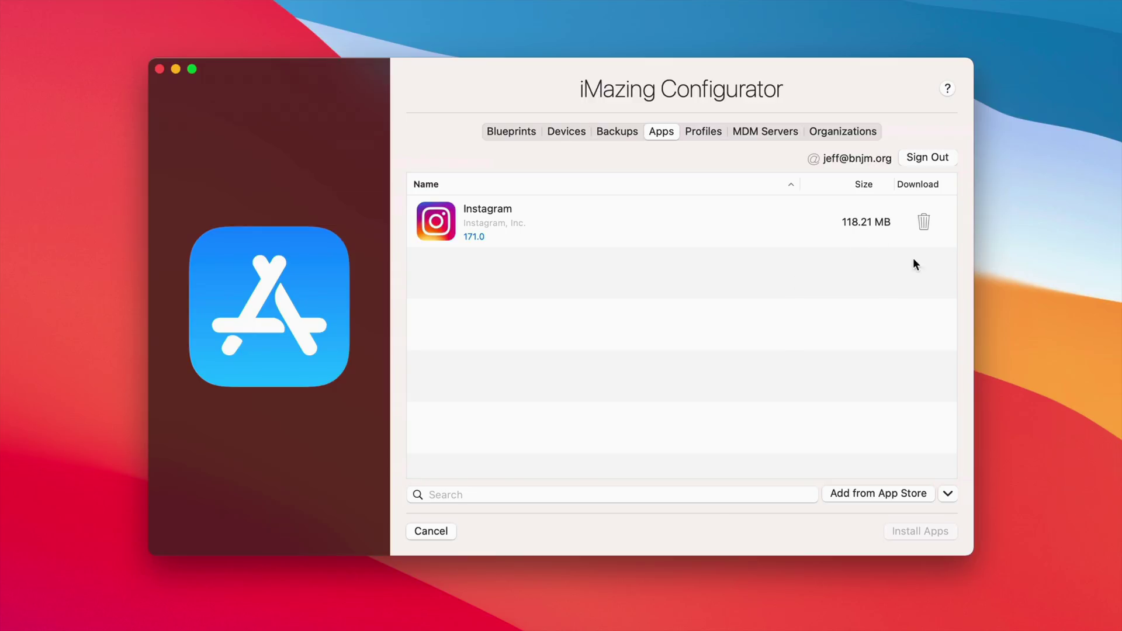
pyautogui.click(924, 221)
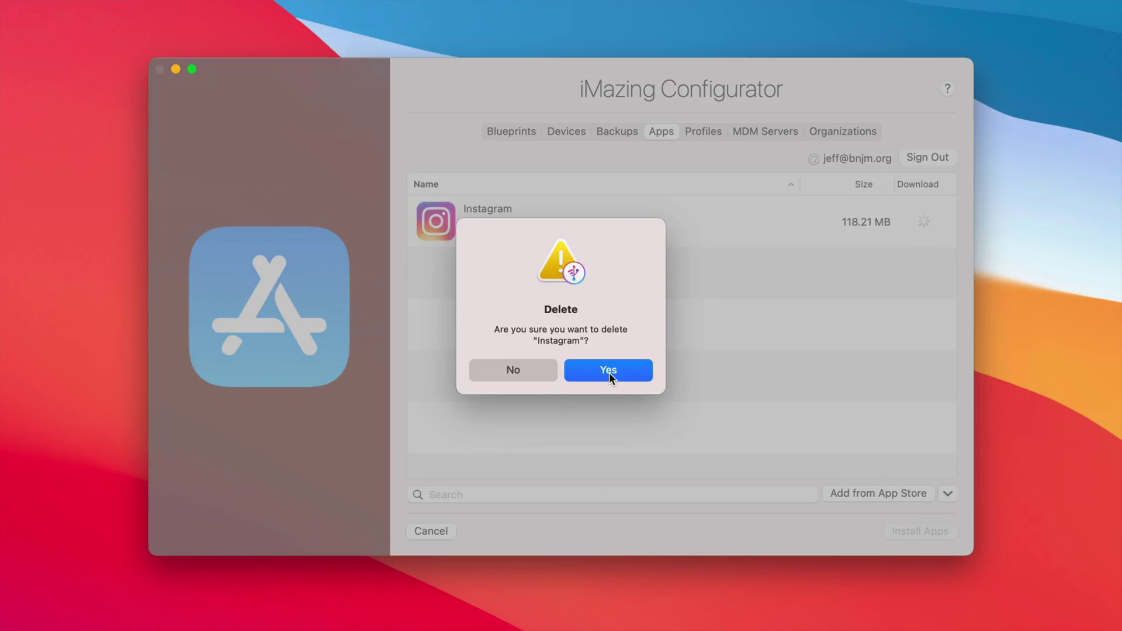
pyautogui.click(609, 371)
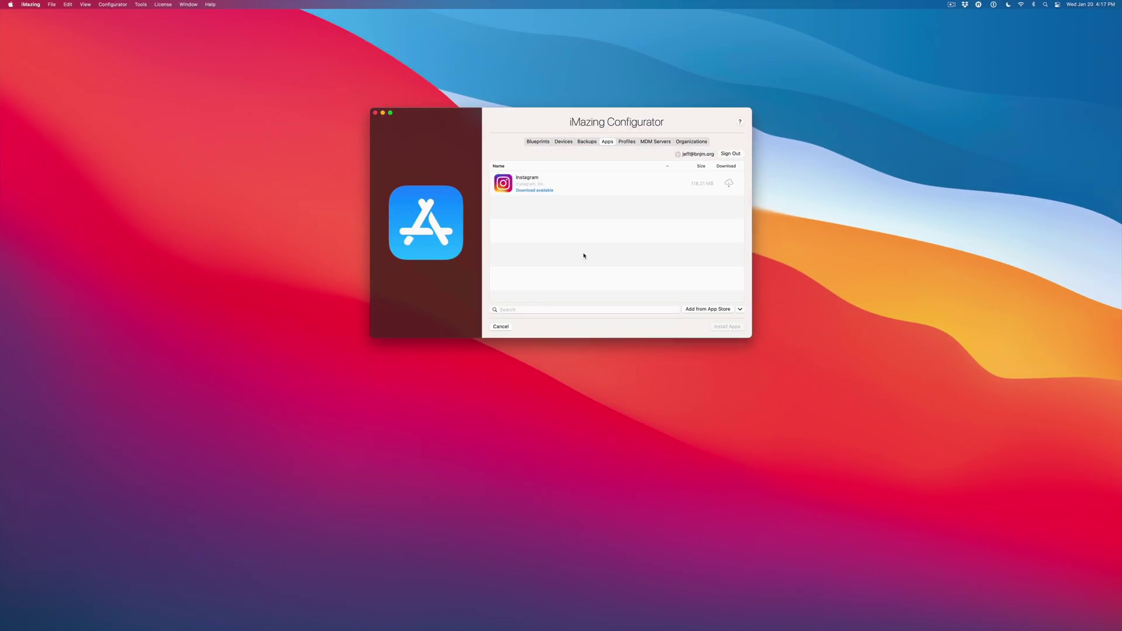
# Close the Configurator and iMazing windows, then cancel Instagram's delete prompt in Launchpad
pyautogui.click(376, 113)
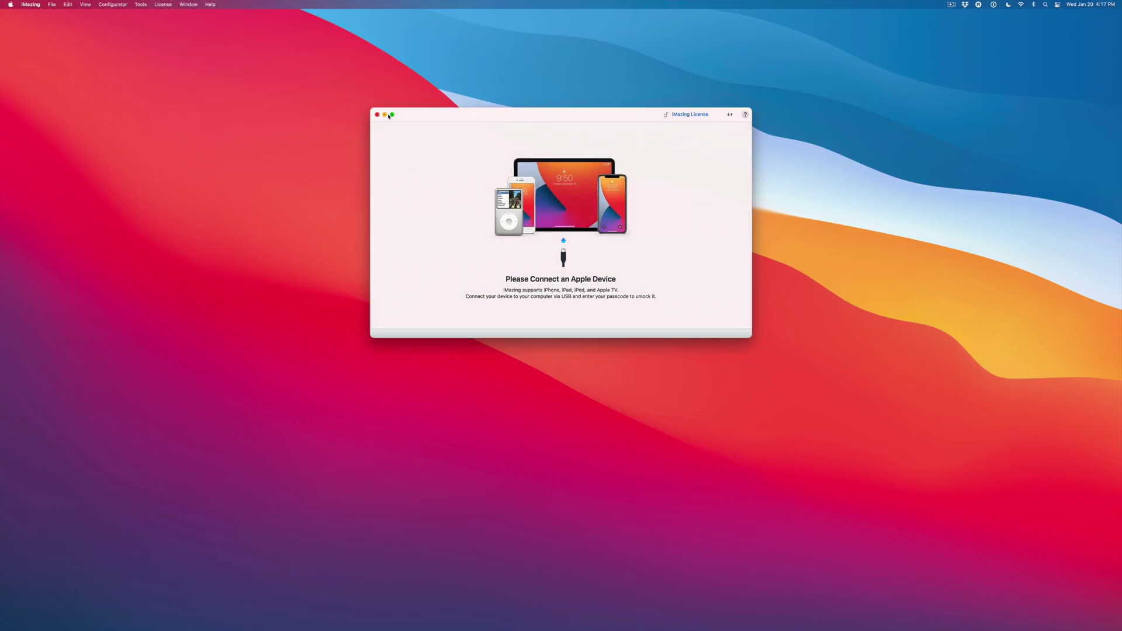
pyautogui.click(377, 115)
pyautogui.press('F4')
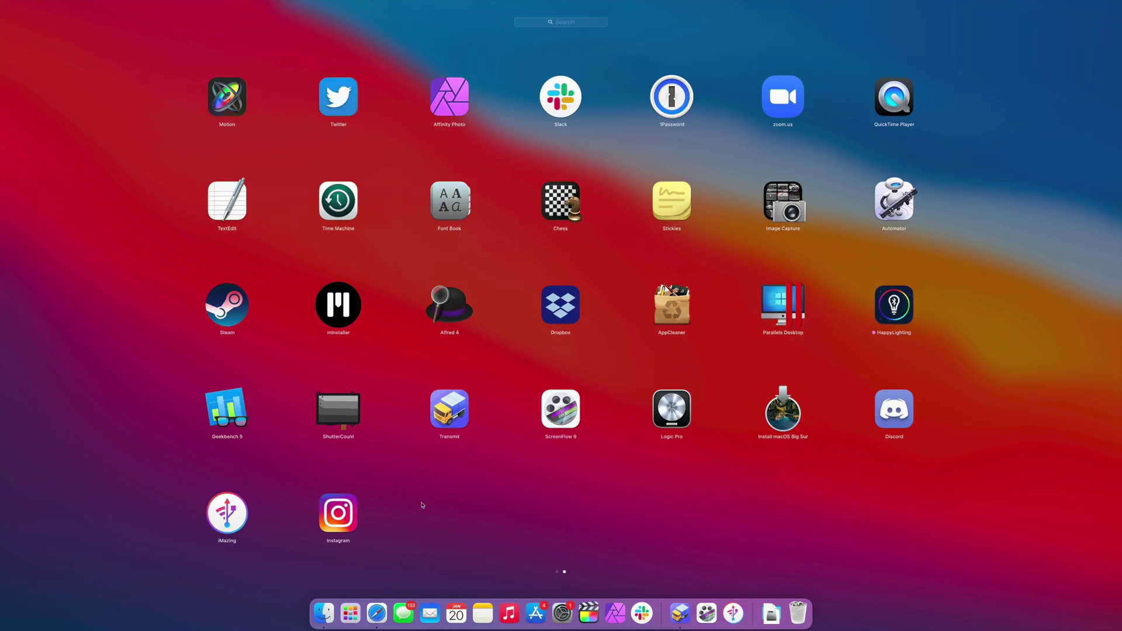
pyautogui.press('alt')
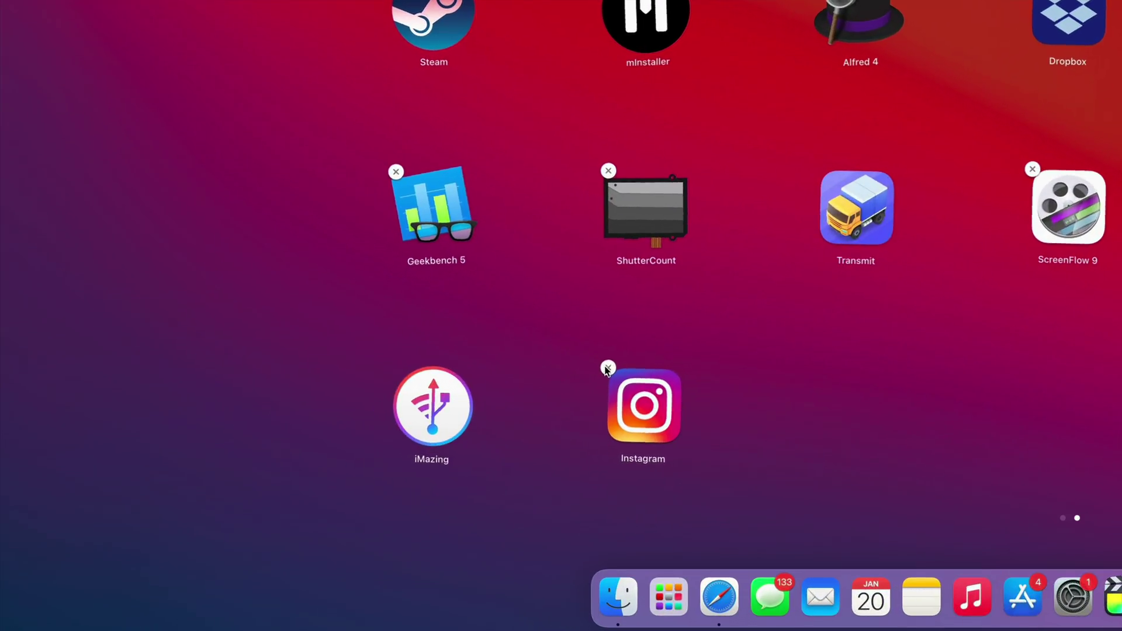
pyautogui.click(607, 369)
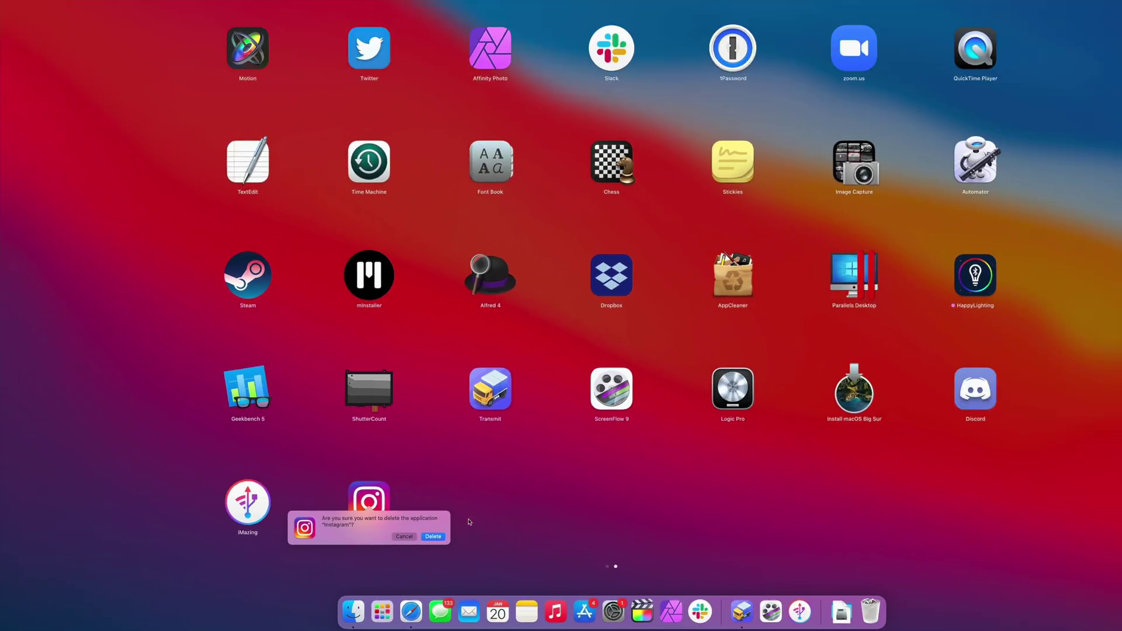
pyautogui.press('Escape')
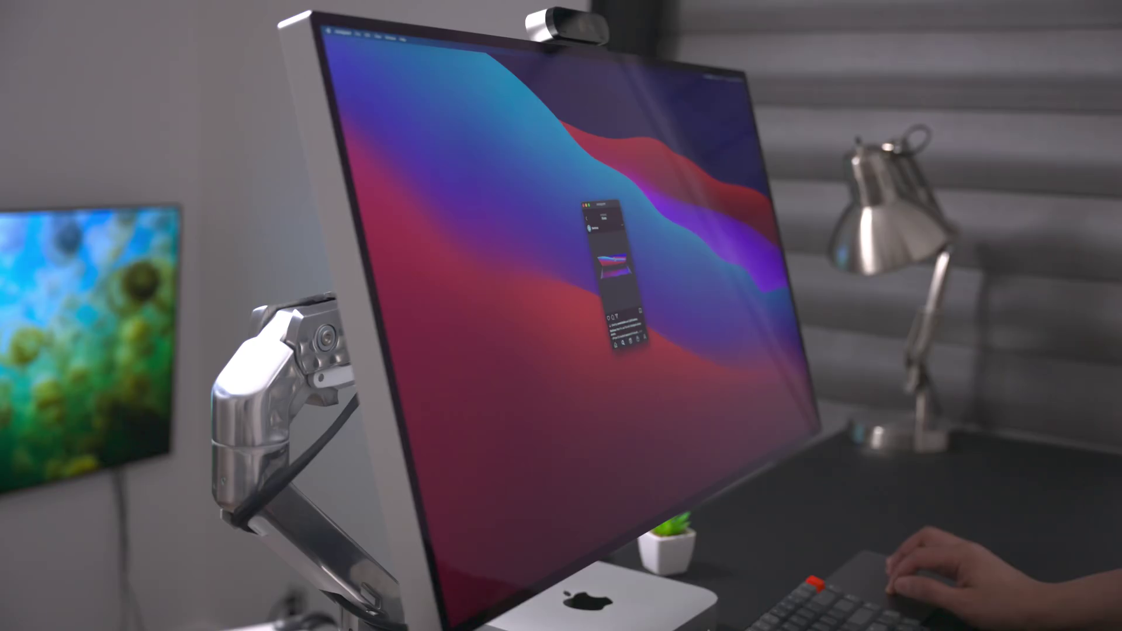
# Switch the Instagram window to full screen while scrolling the 9to5mac posts feed
pyautogui.scroll(-10, 619, 274)
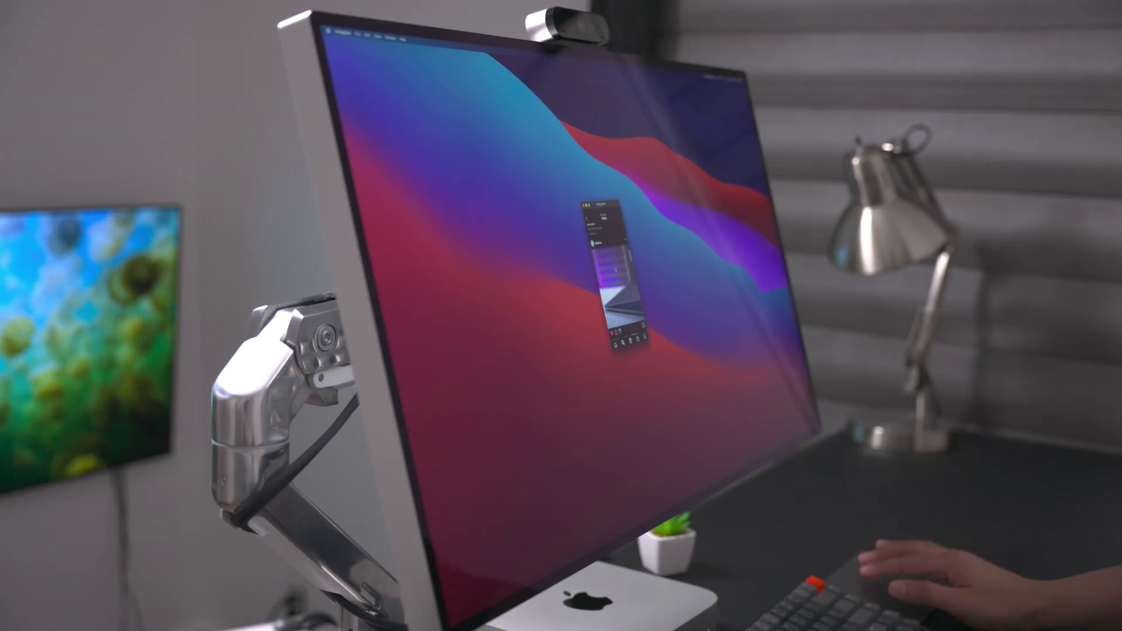
pyautogui.scroll(-10, 616, 271)
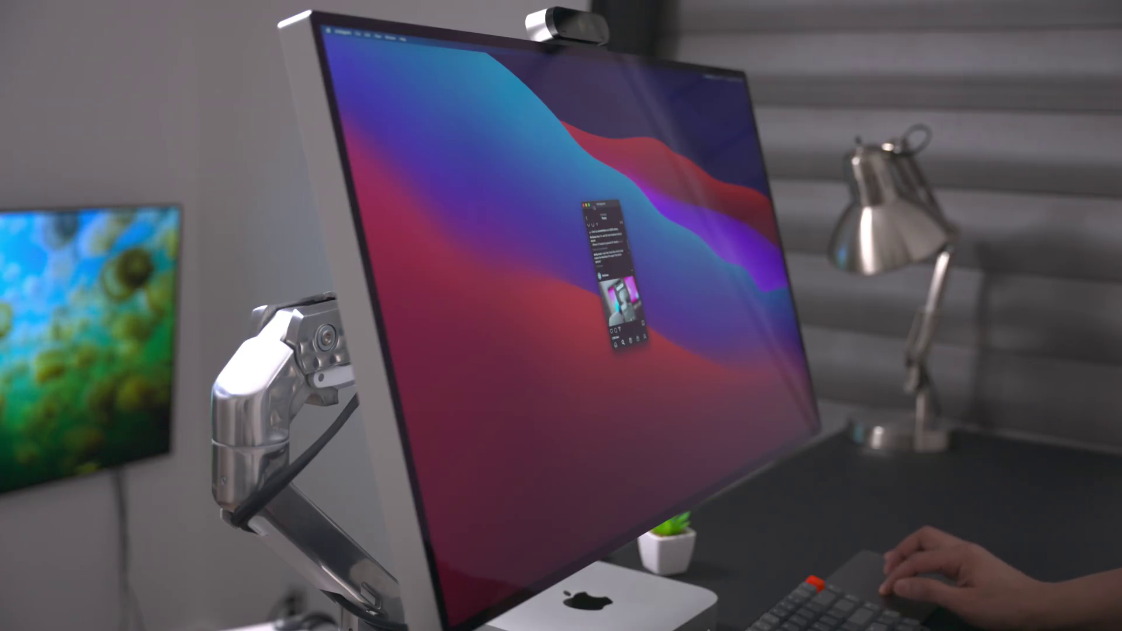
pyautogui.press('ctrl+super+f')
pyautogui.scroll(-5, 631, 292)
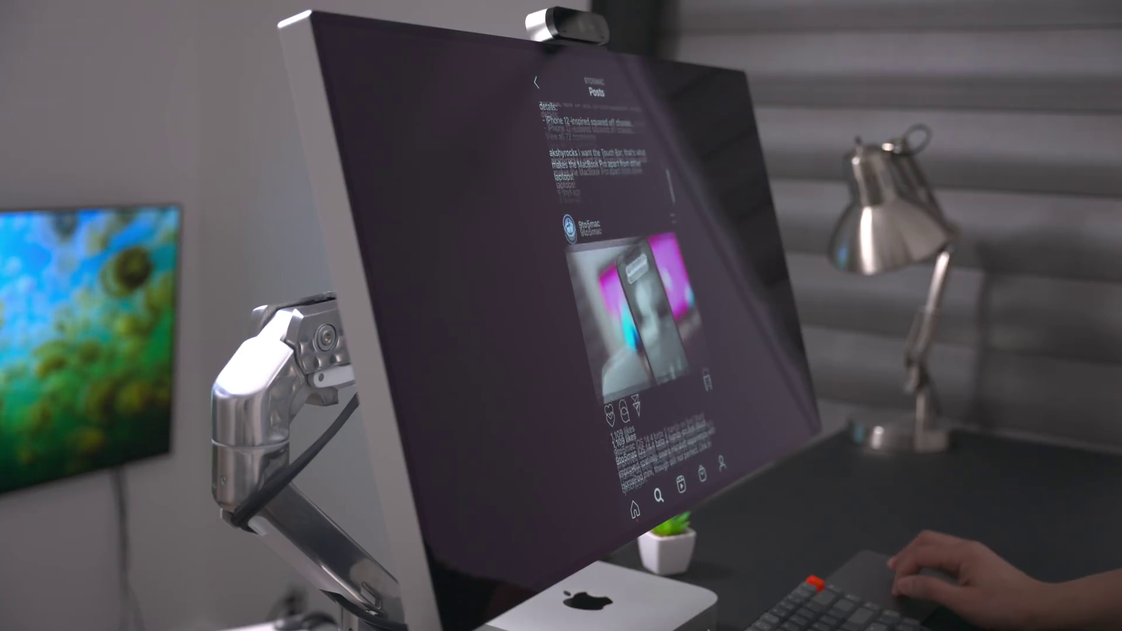
pyautogui.scroll(-10, 630, 298)
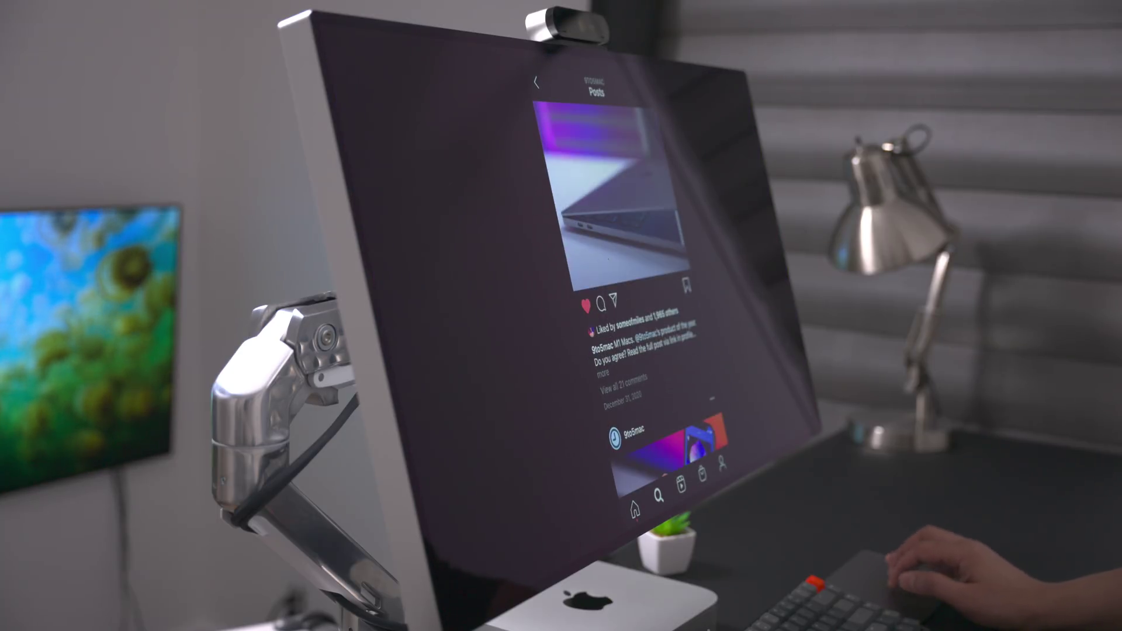